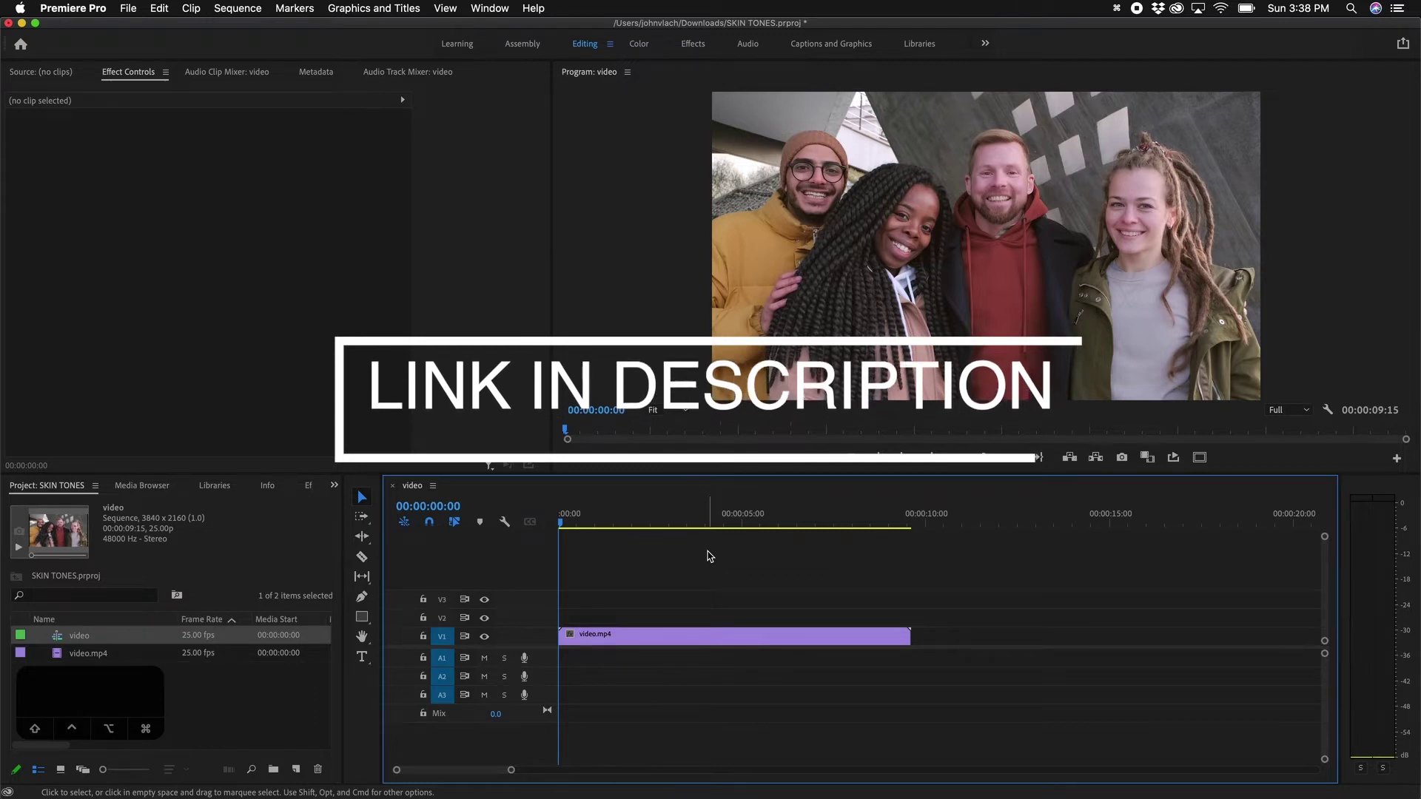
Step: Select and scrub the video.mp4 clip on the timeline, then switch to the Color workspace
click(620, 633)
drag(619, 520, 539, 557)
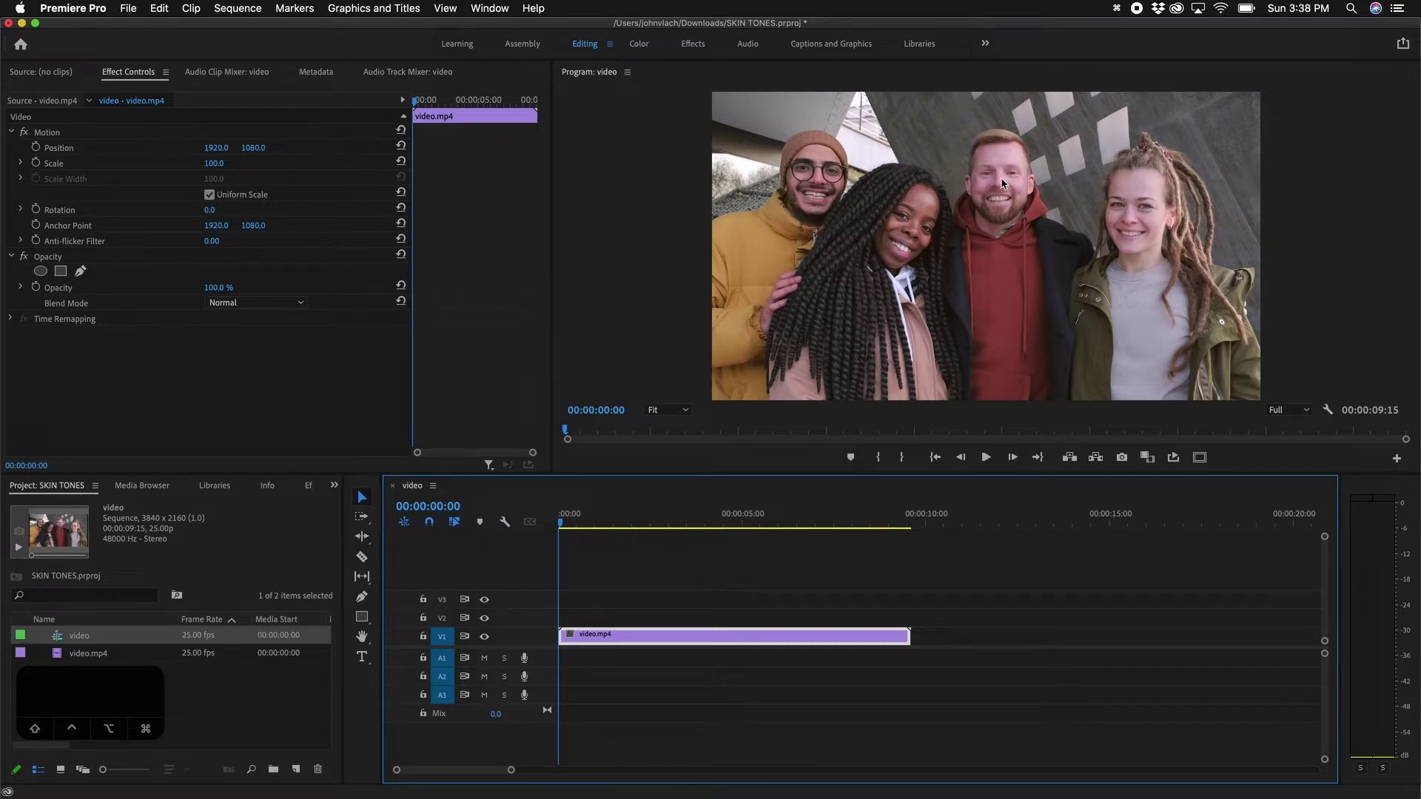
click(638, 44)
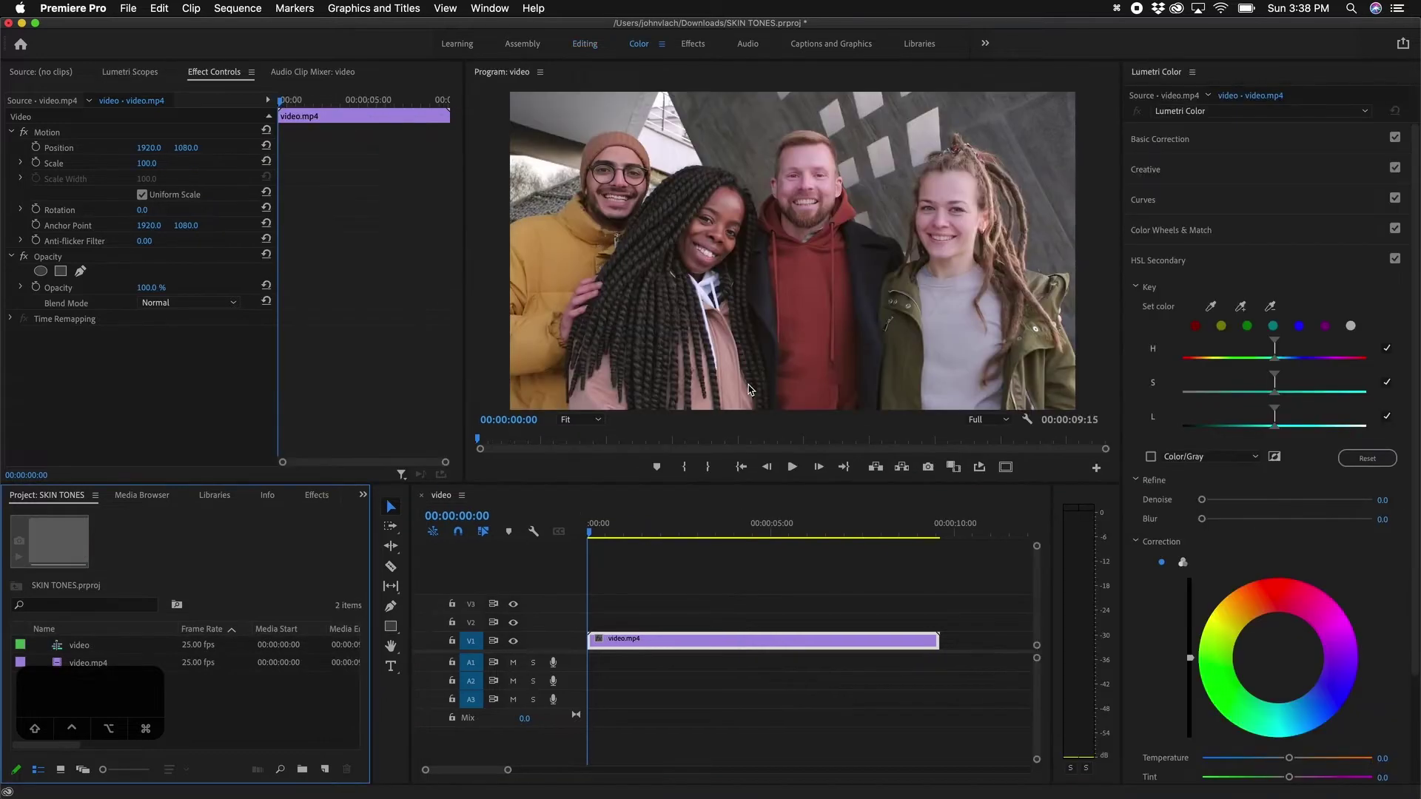
Step: Push Basic Correction Saturation to 200, then reset it back to 100
click(1174, 140)
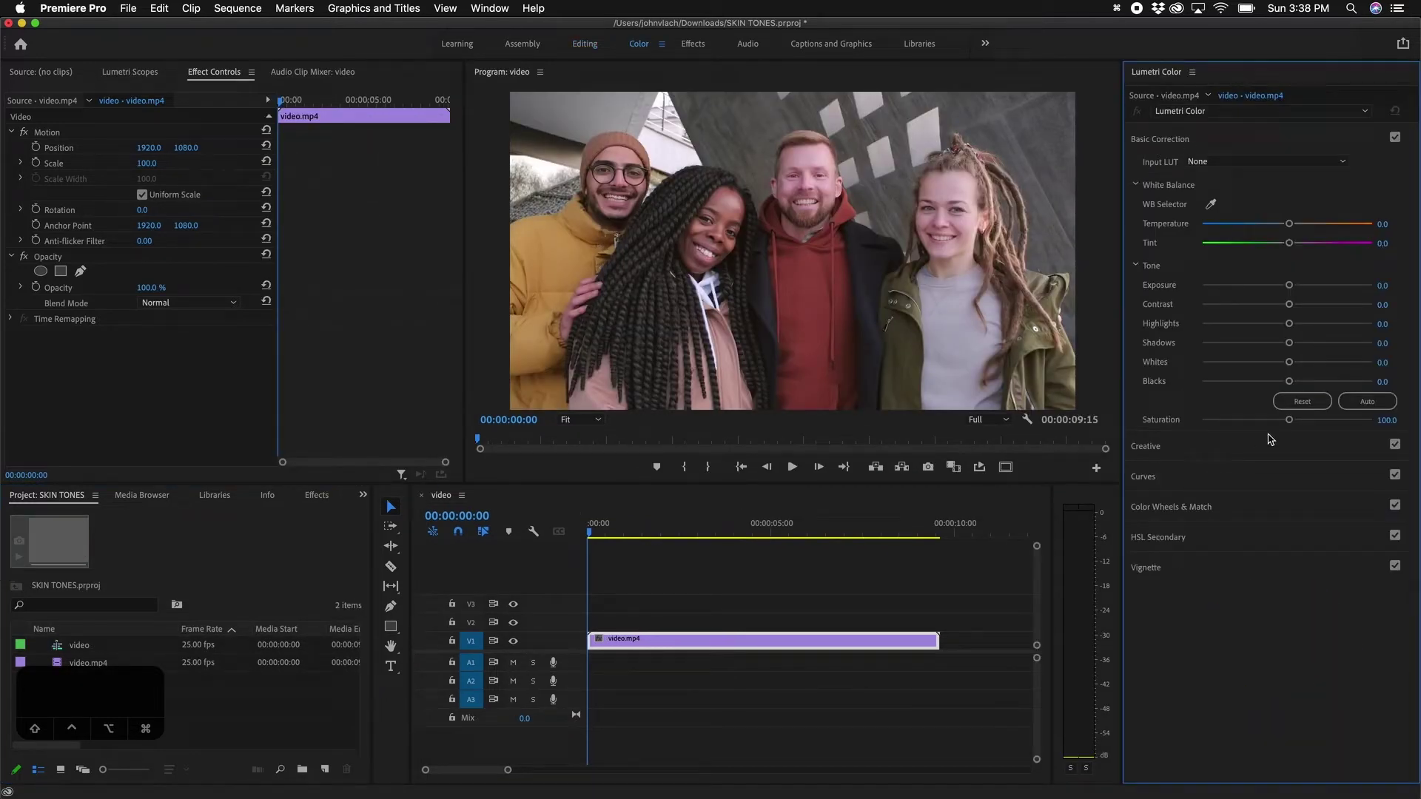
drag(1289, 420, 1402, 412)
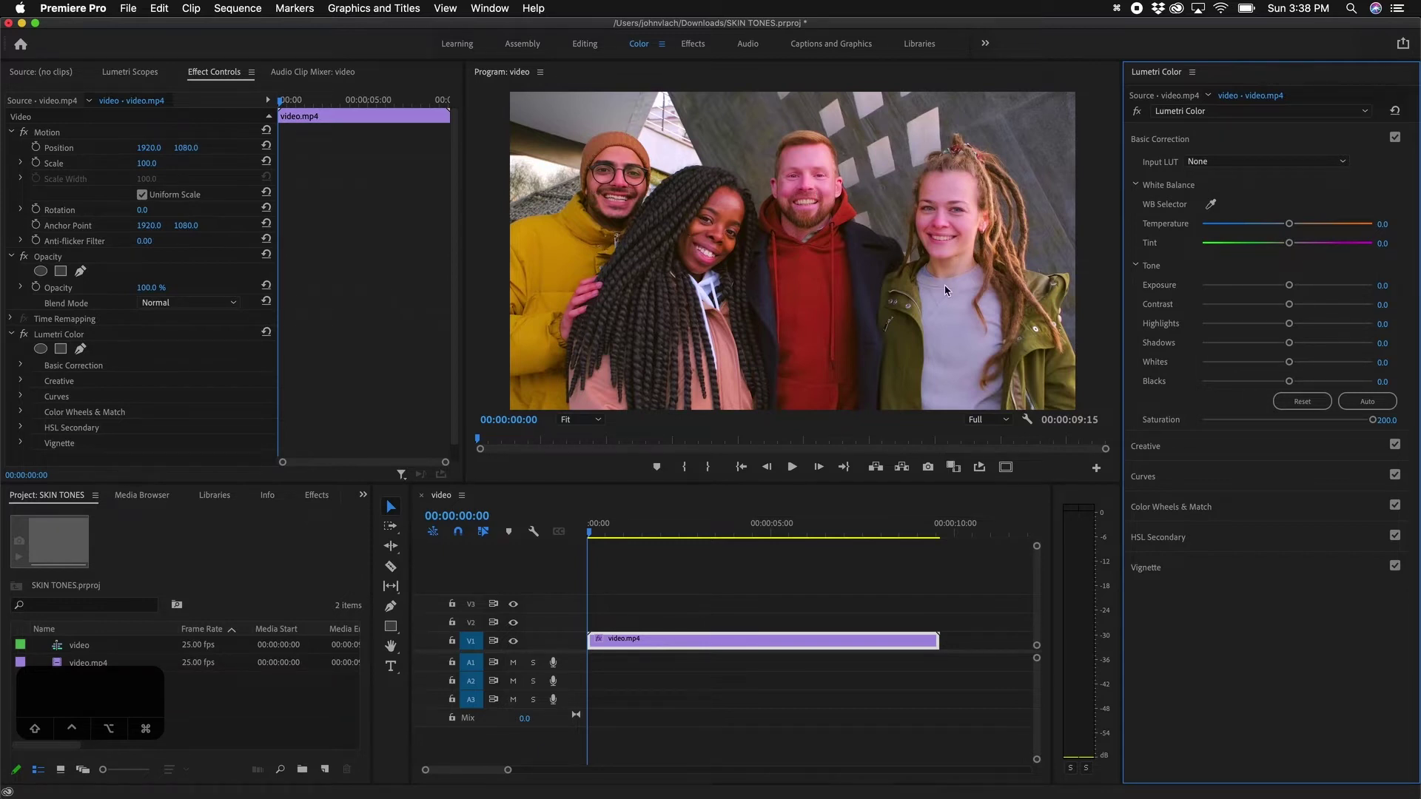
double_click(1371, 421)
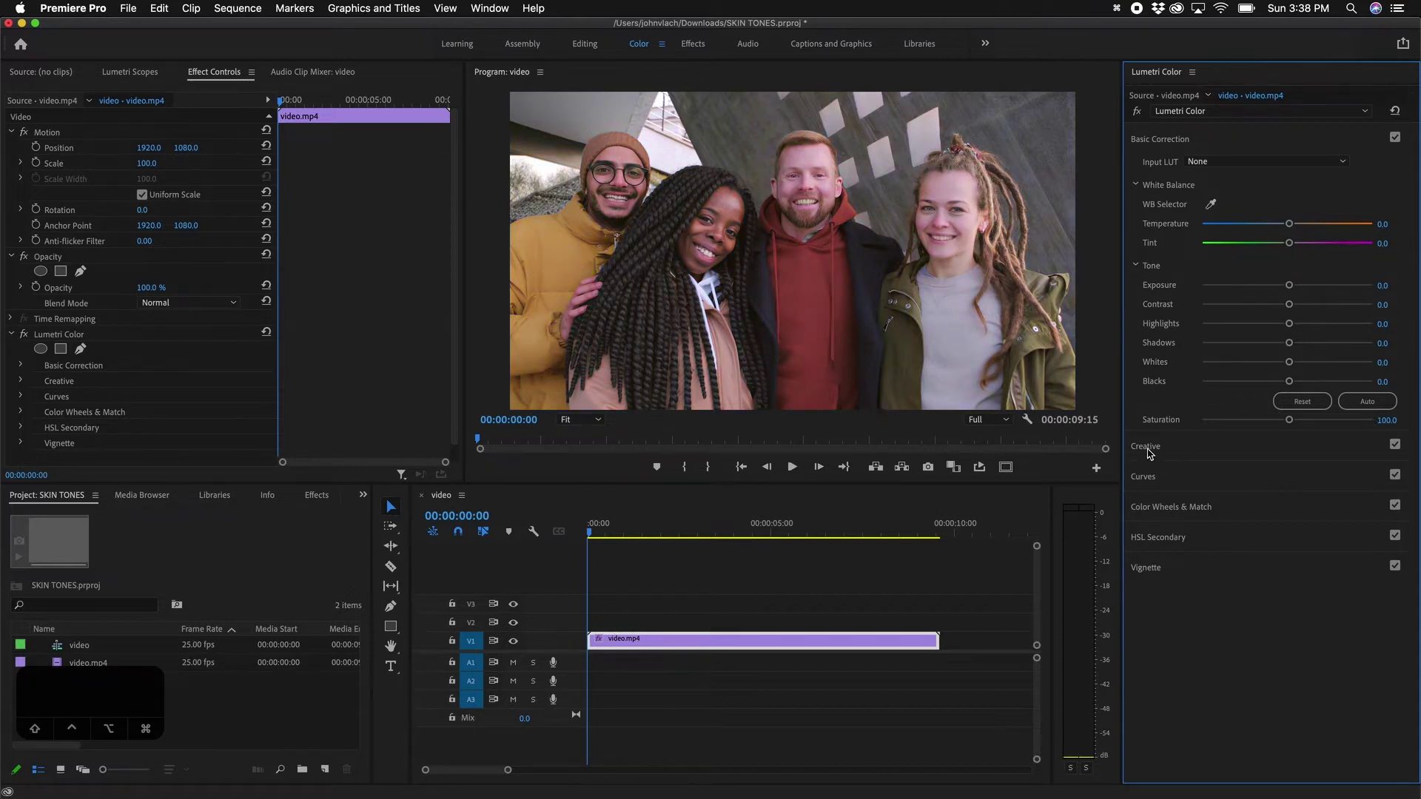
Step: Expand Curves and sample the woman's forehead skin tone onto the Hue vs Sat curve
click(1150, 480)
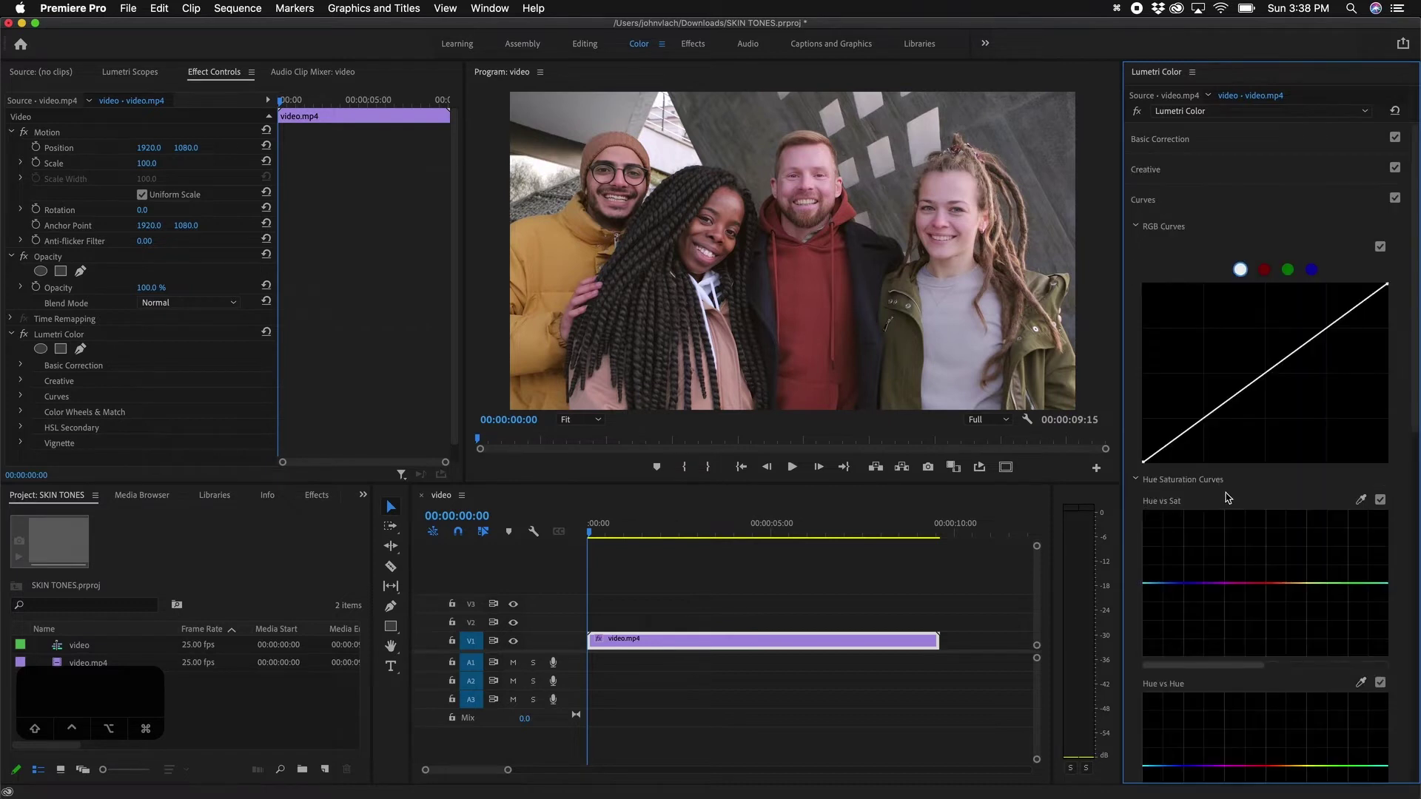
scroll(1206, 467, down, 3)
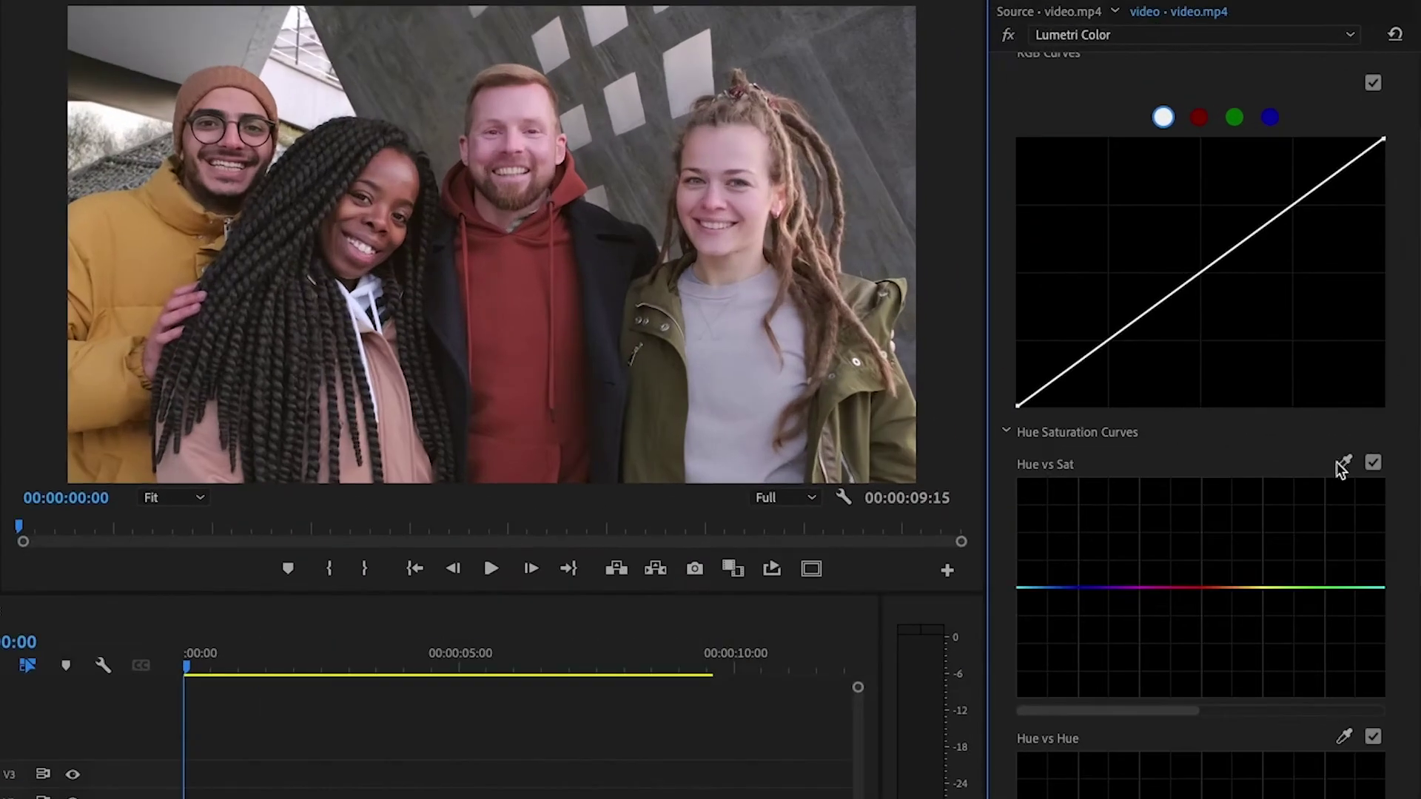
click(1348, 460)
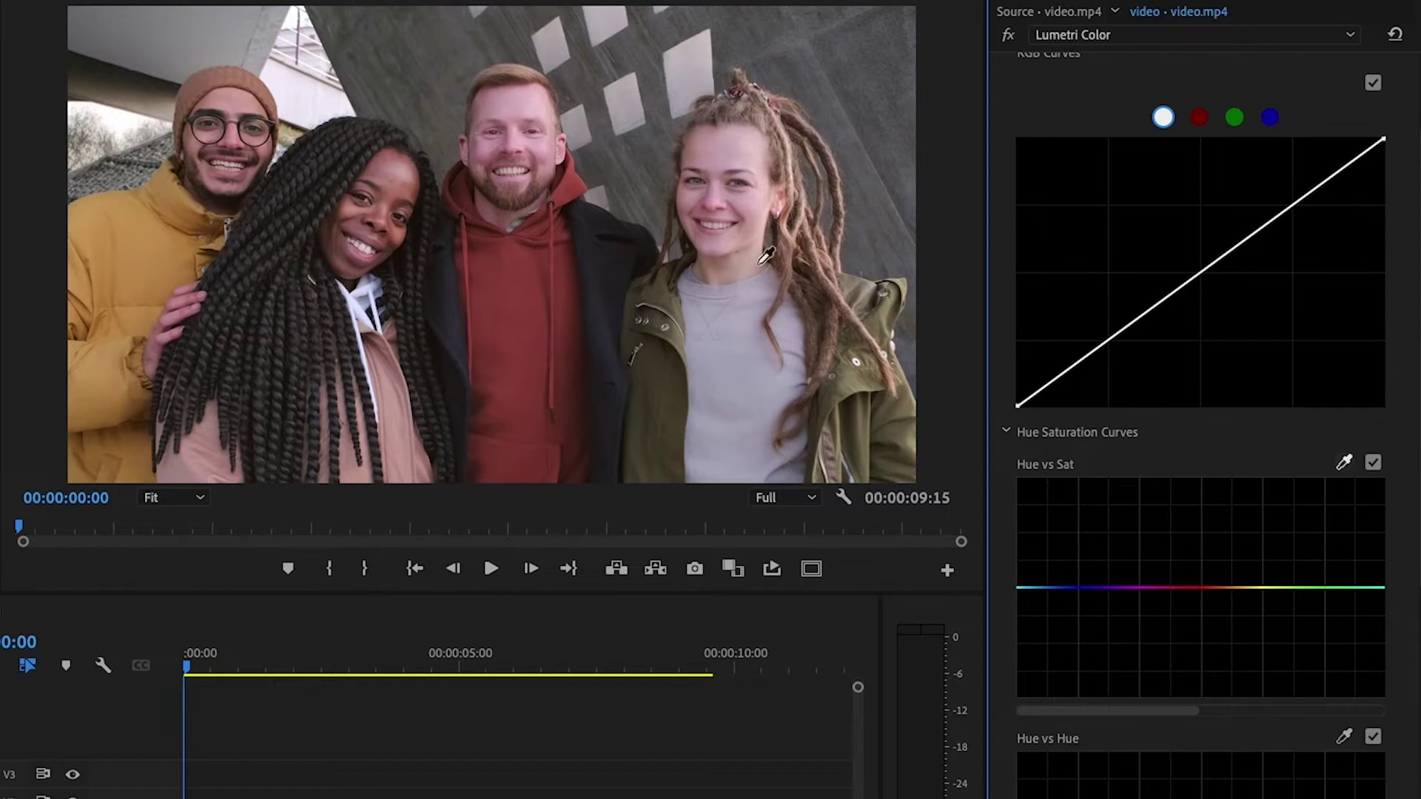
click(715, 156)
Step: Add another Hue vs Sat control point and raise a saturation peak at orange
click(1343, 463)
click(1162, 586)
click(1343, 464)
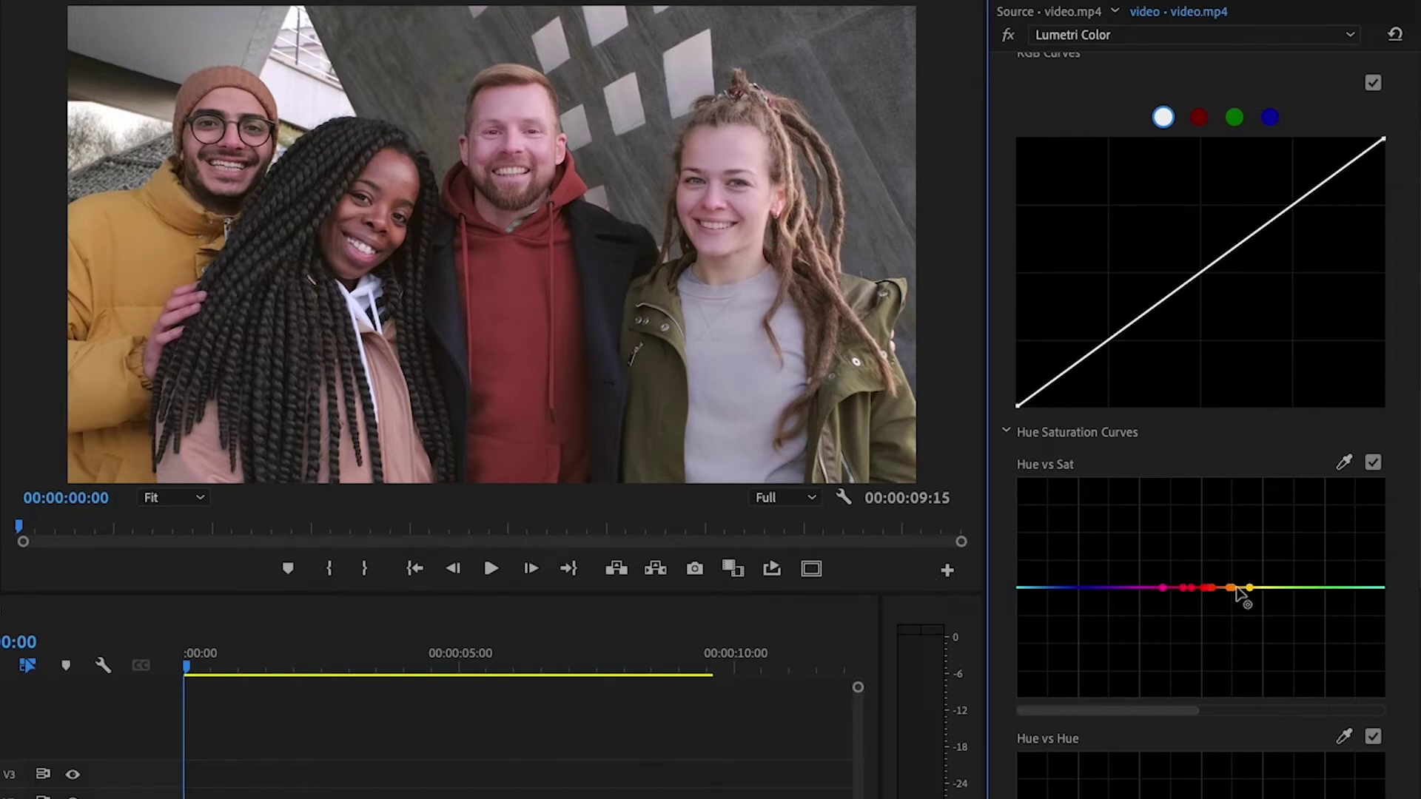
drag(1235, 587, 1241, 512)
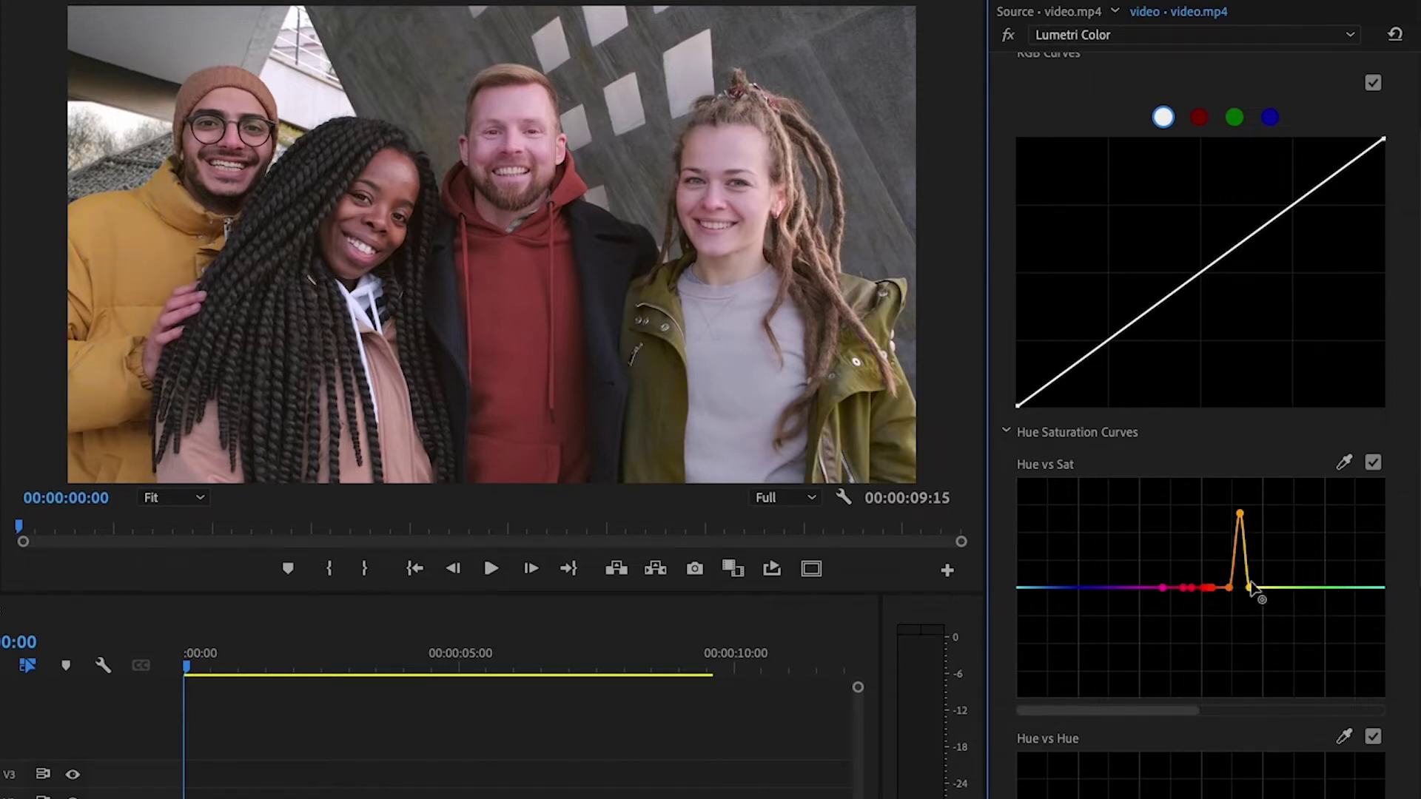
Step: Shift the peak's left orange point and compare the image with the Hue vs Sat curve off and on
click(1227, 587)
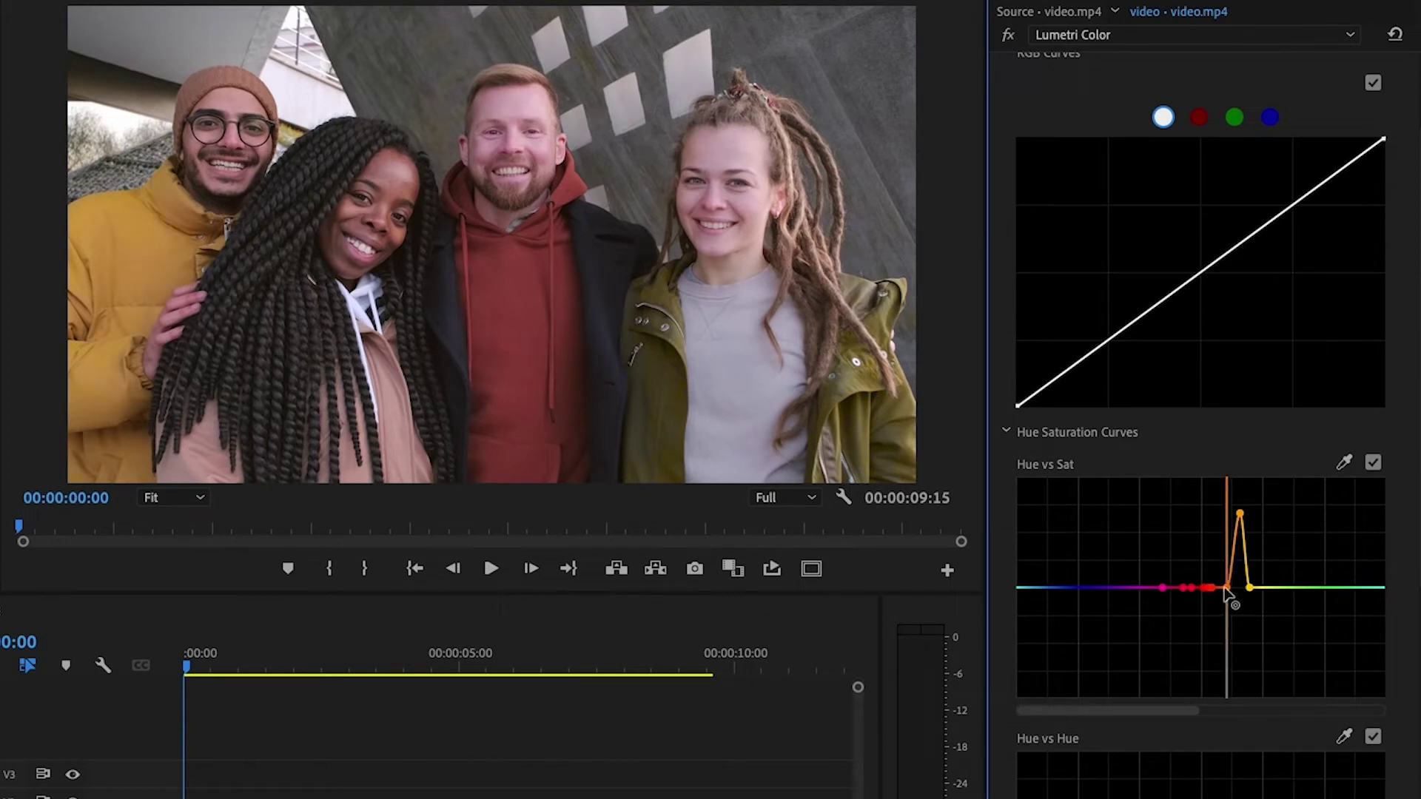
drag(1225, 588, 1232, 503)
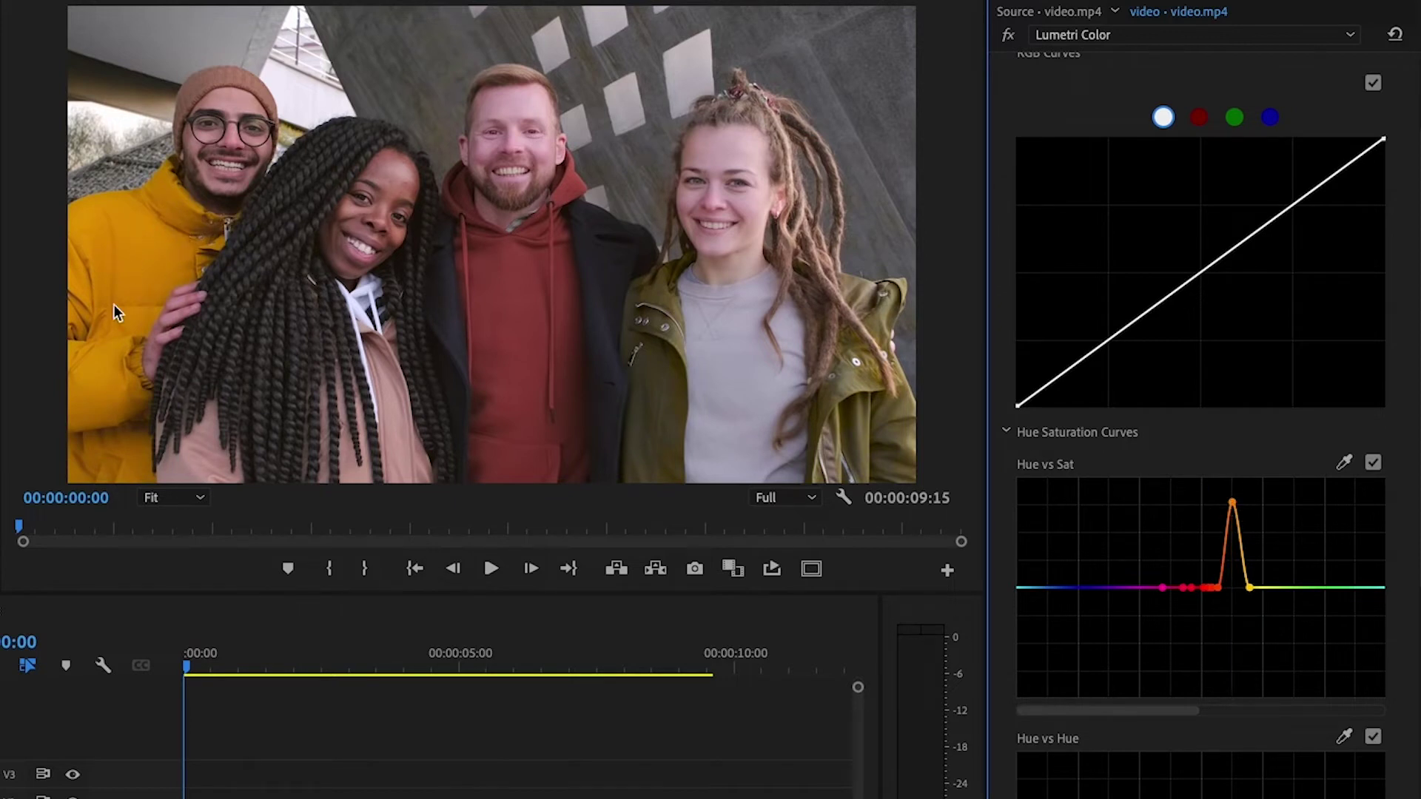
click(1373, 463)
click(1374, 464)
click(1373, 464)
click(1373, 463)
Step: Sample the jacket's hue, lift two points to widen the boost, and compare, leaving the curve on
click(1342, 464)
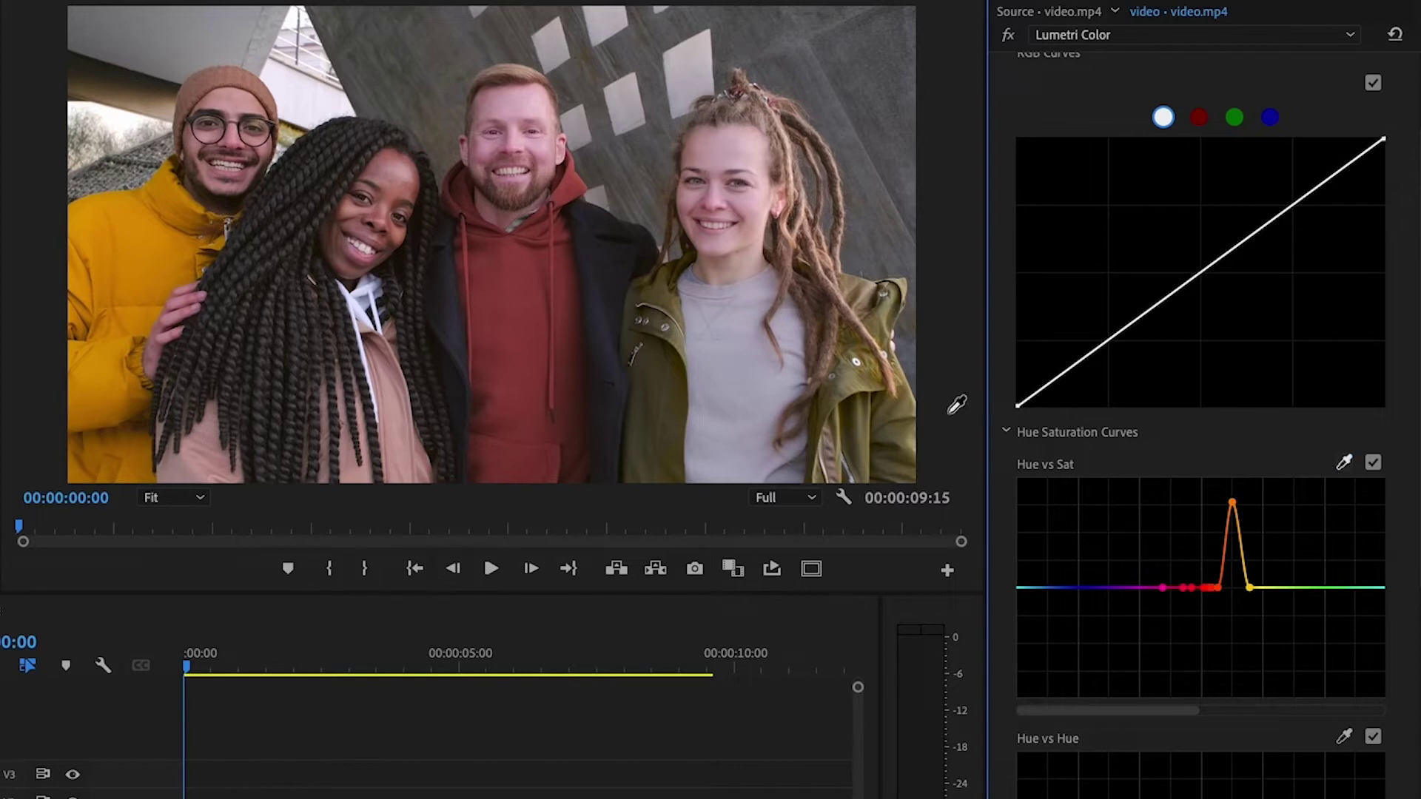
click(848, 382)
drag(1248, 579, 1250, 528)
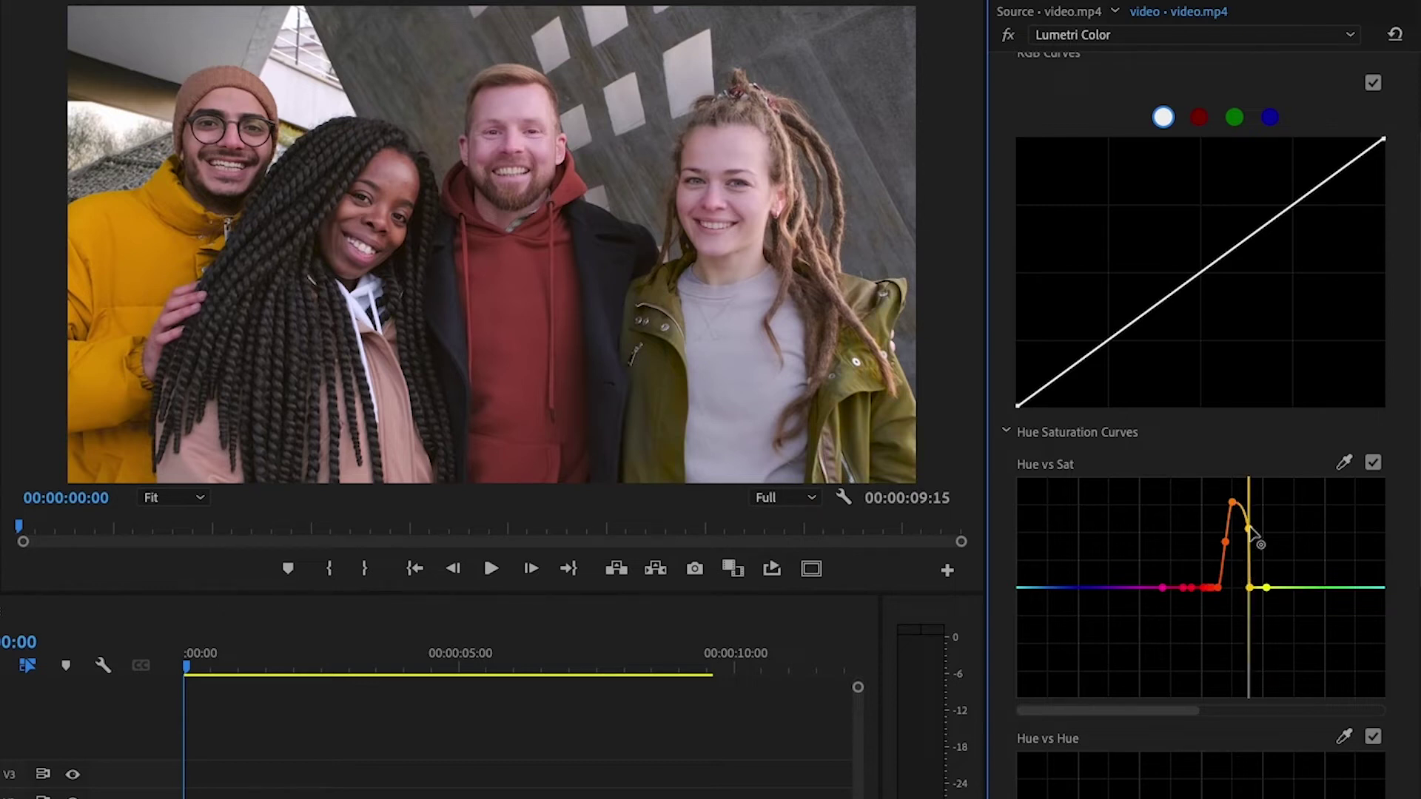
drag(1250, 588, 1262, 524)
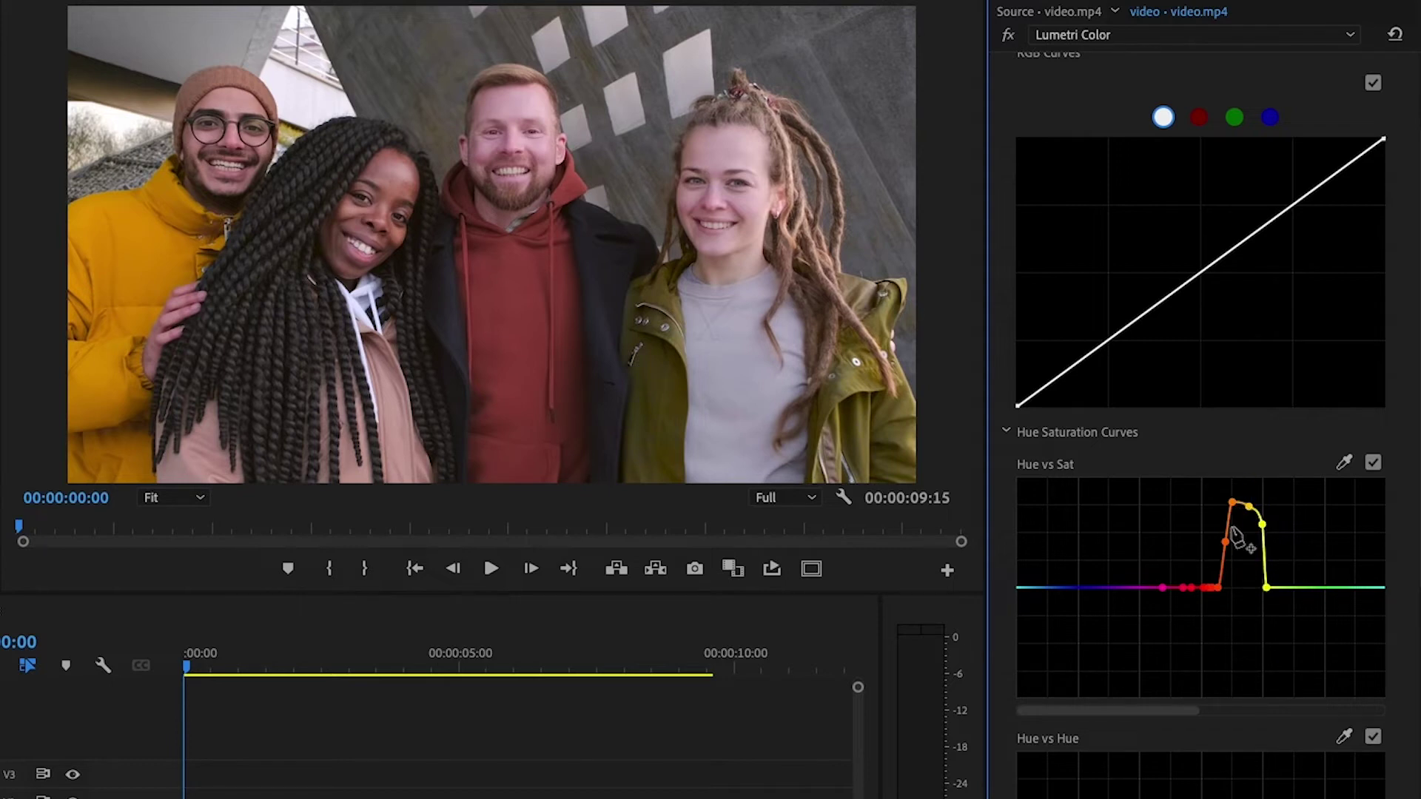
click(1373, 463)
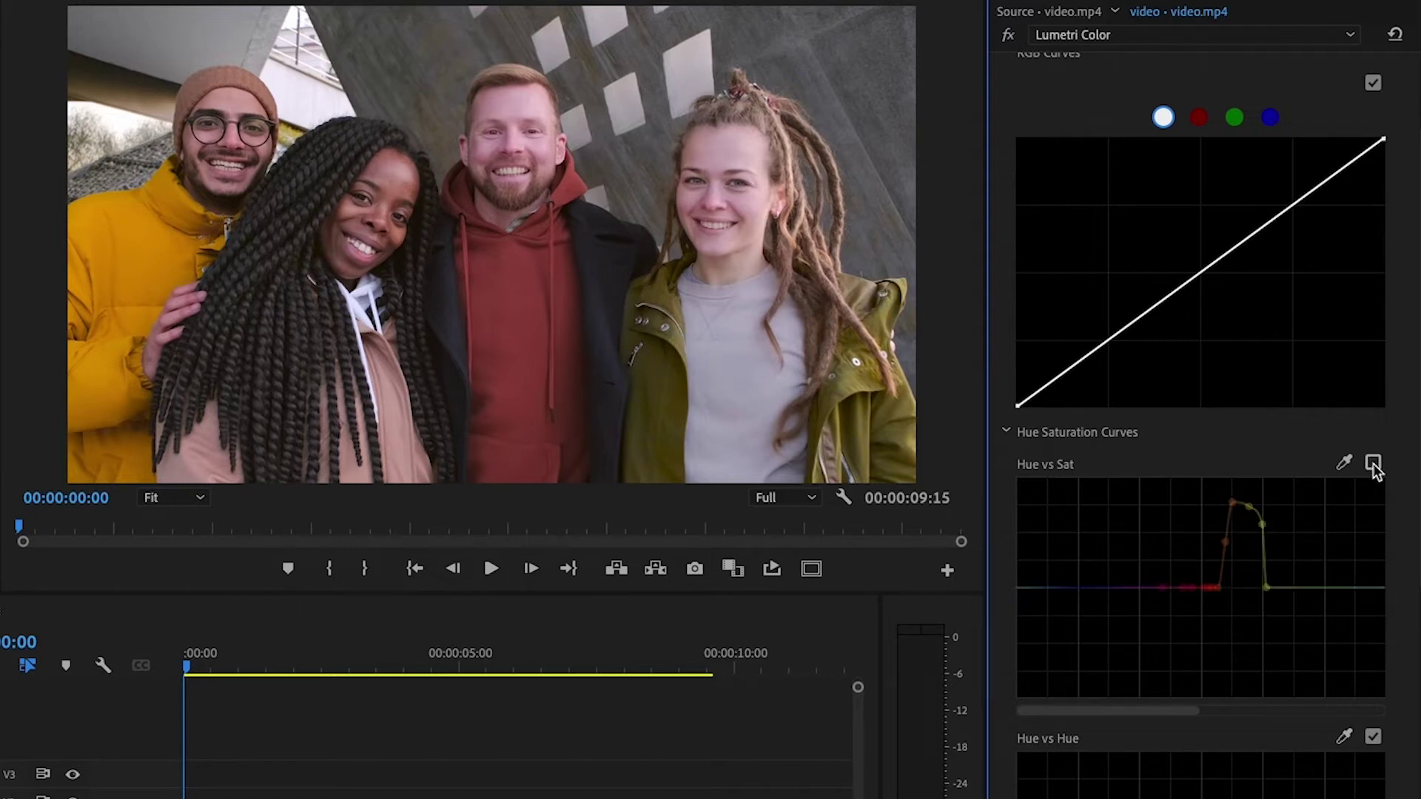
click(1373, 463)
click(1373, 463)
click(1373, 463)
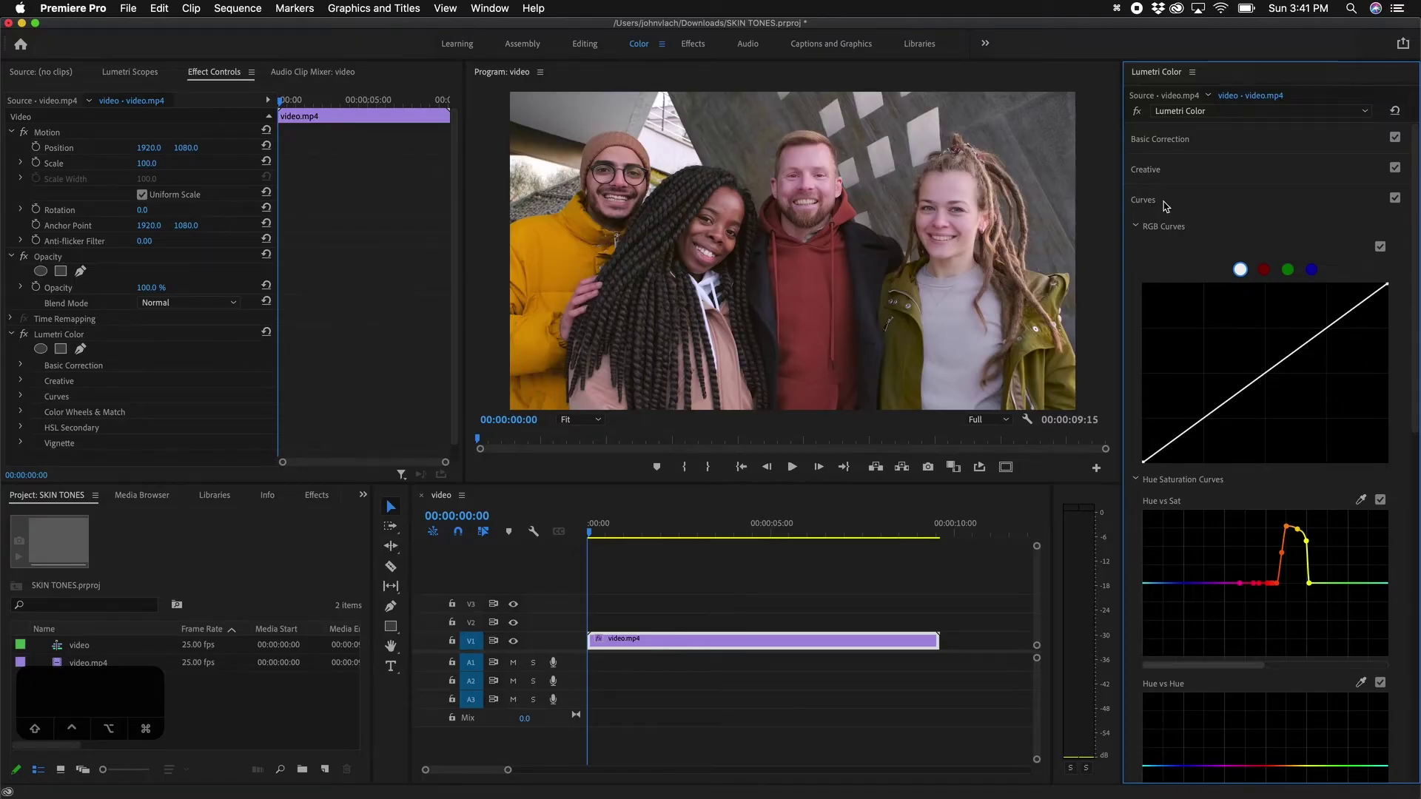
Step: Collapse Curves, open HSL Secondary, and key the red hoodie by sampling several of its shades
click(1167, 201)
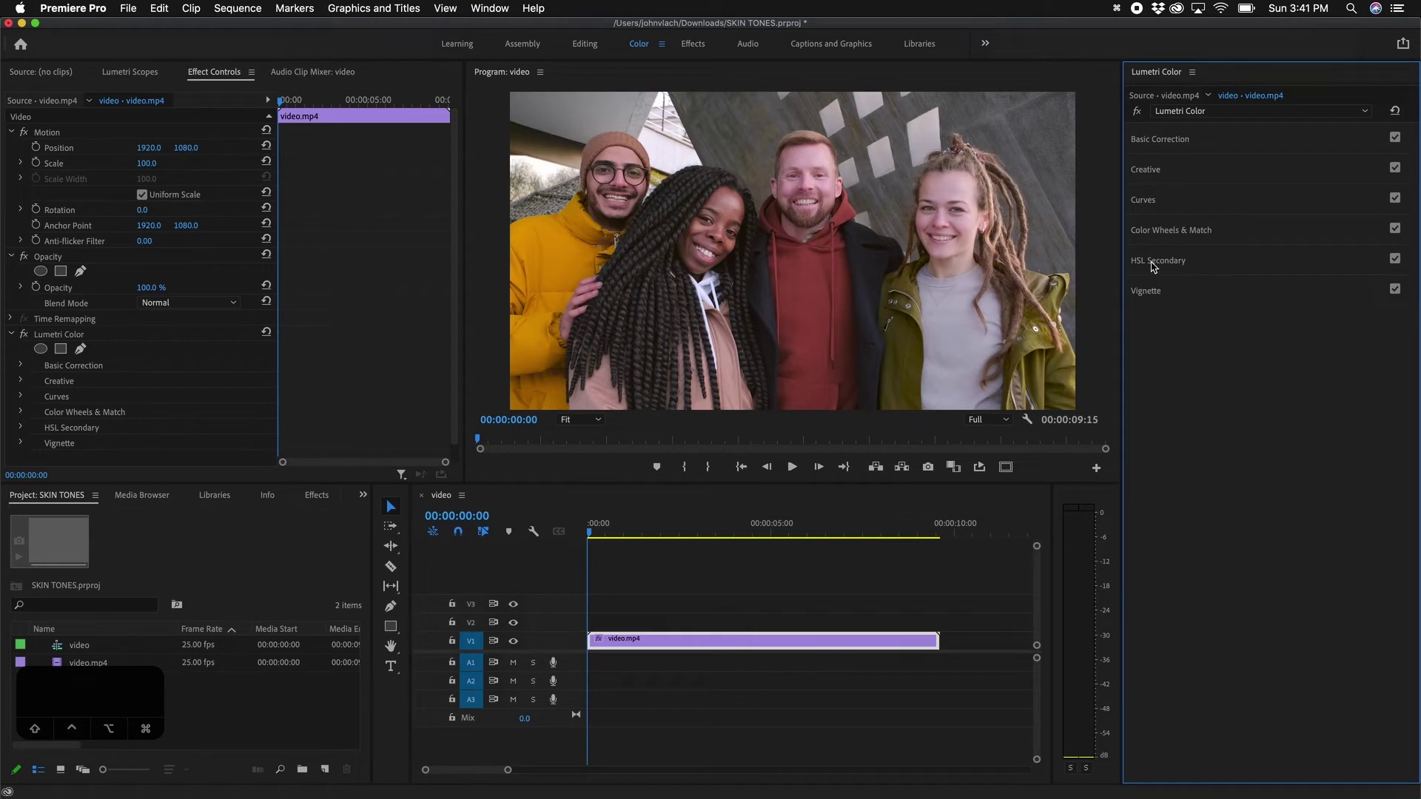
click(1206, 265)
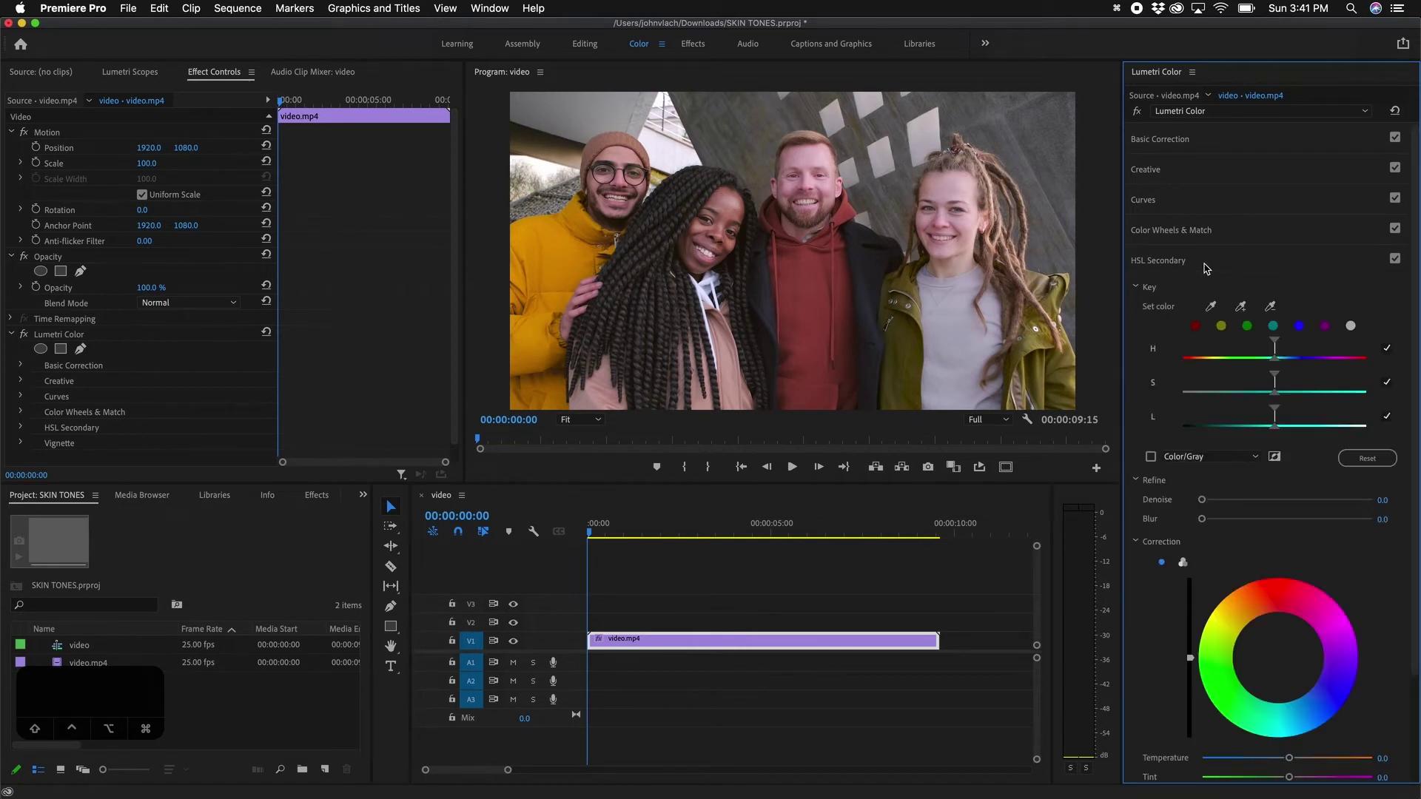
click(1211, 306)
click(813, 266)
click(819, 323)
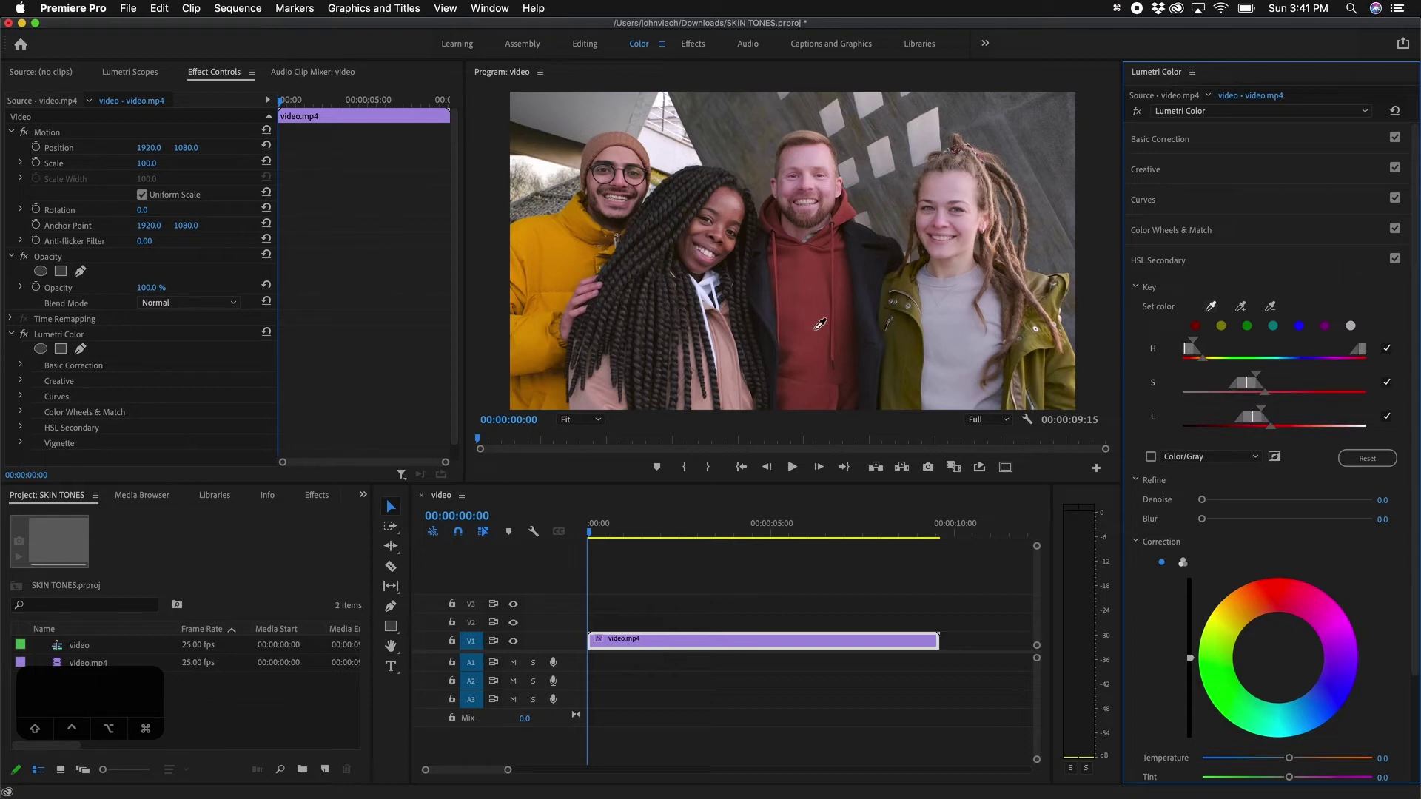
click(814, 272)
click(807, 303)
click(808, 311)
click(809, 277)
click(808, 290)
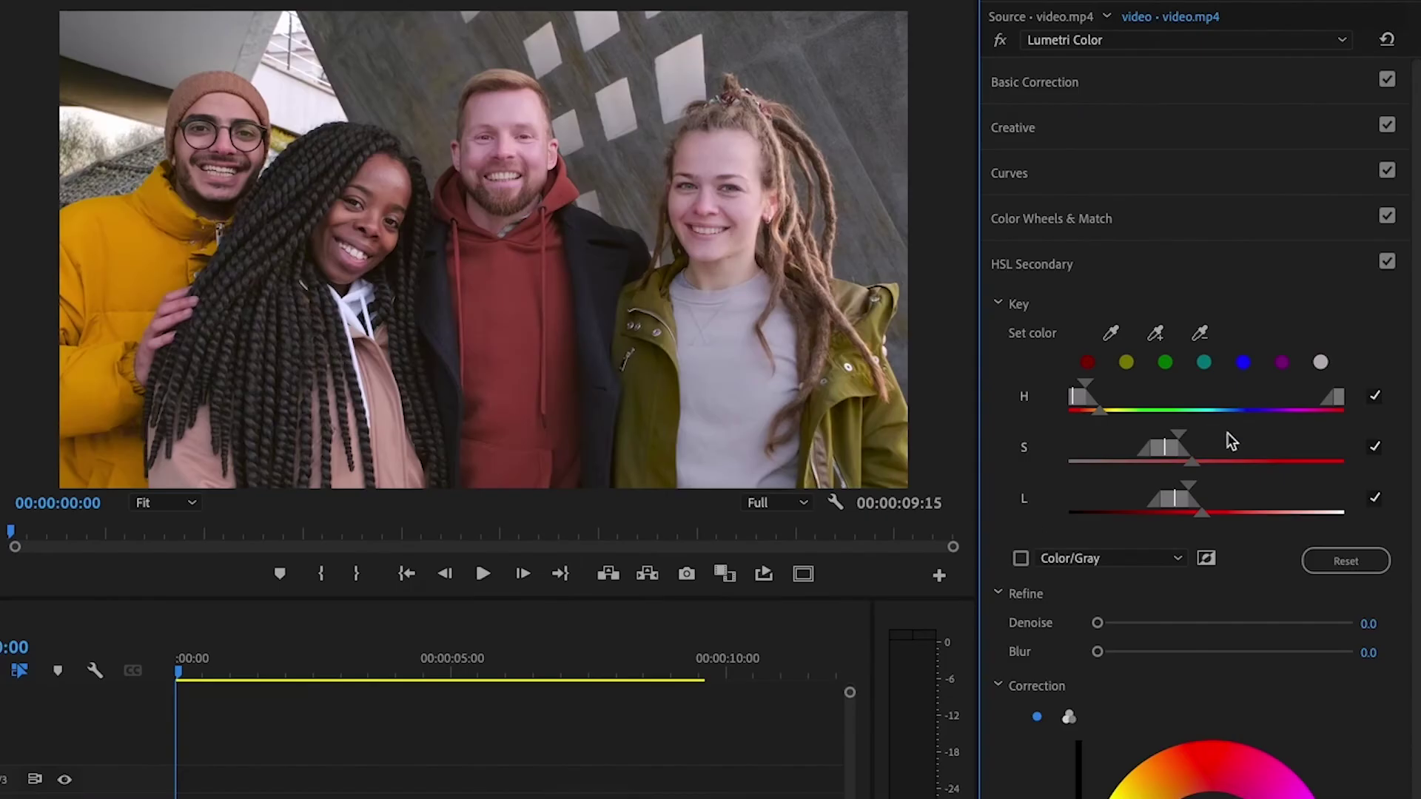
Step: Toggle the Color/Gray mask preview to compare, leaving the grey mask showing
click(1021, 558)
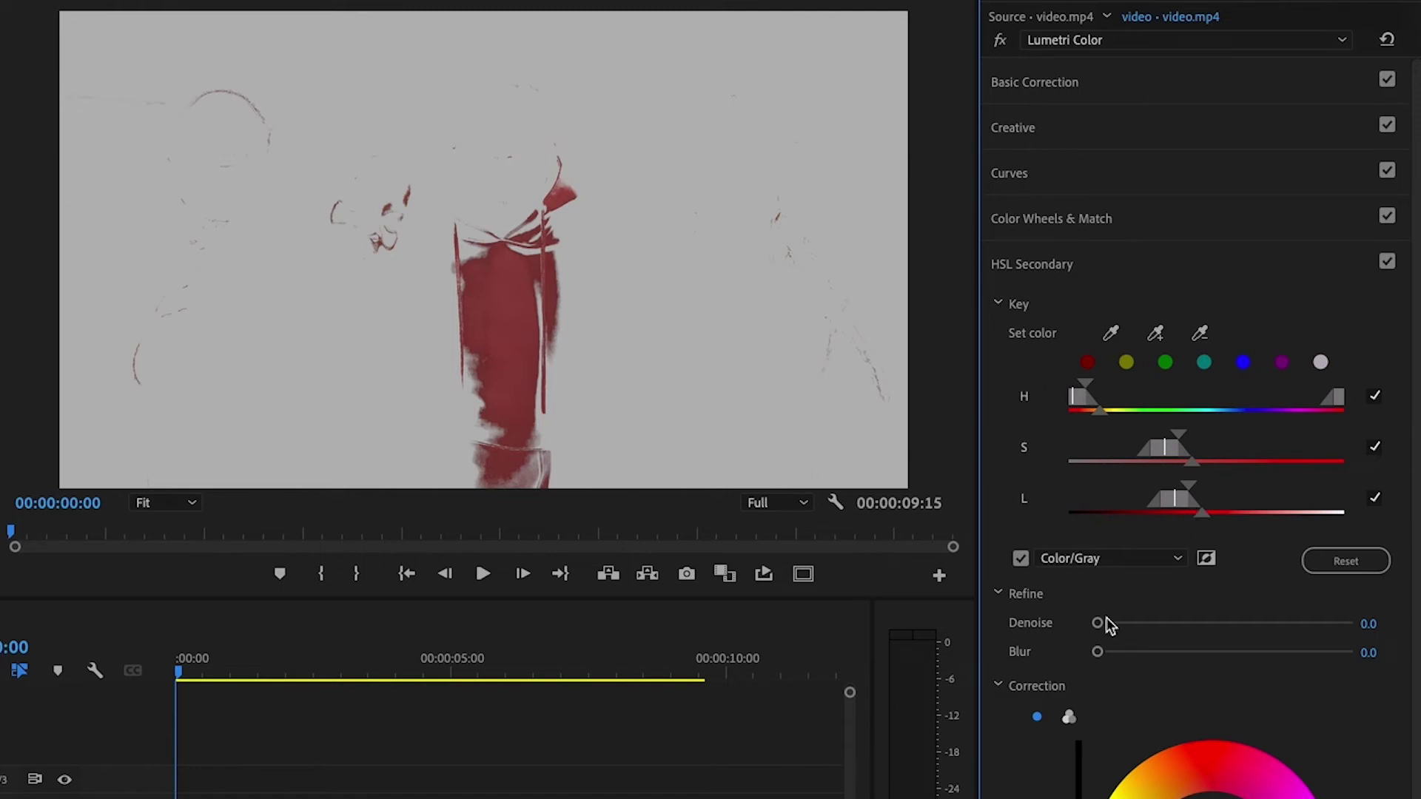
click(1019, 559)
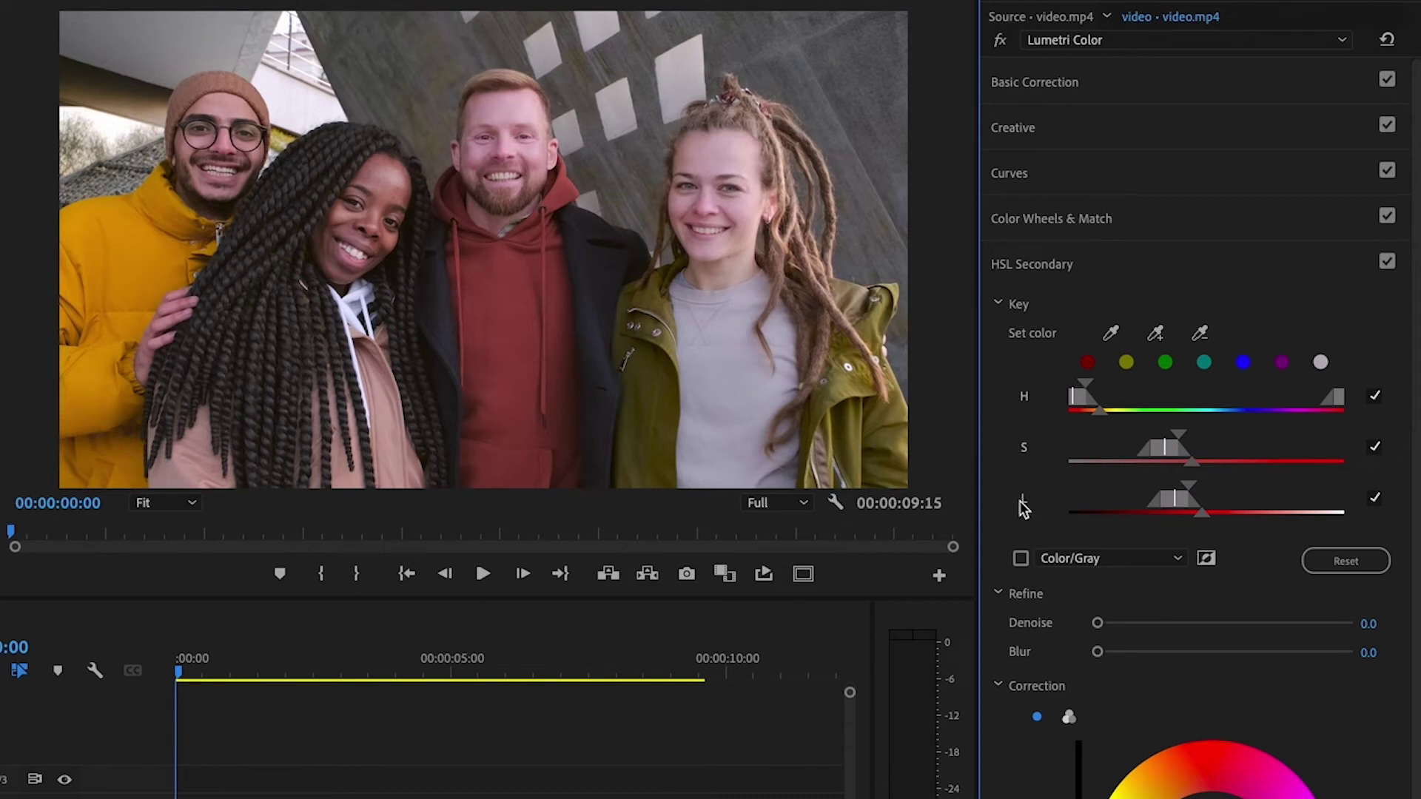
click(1020, 558)
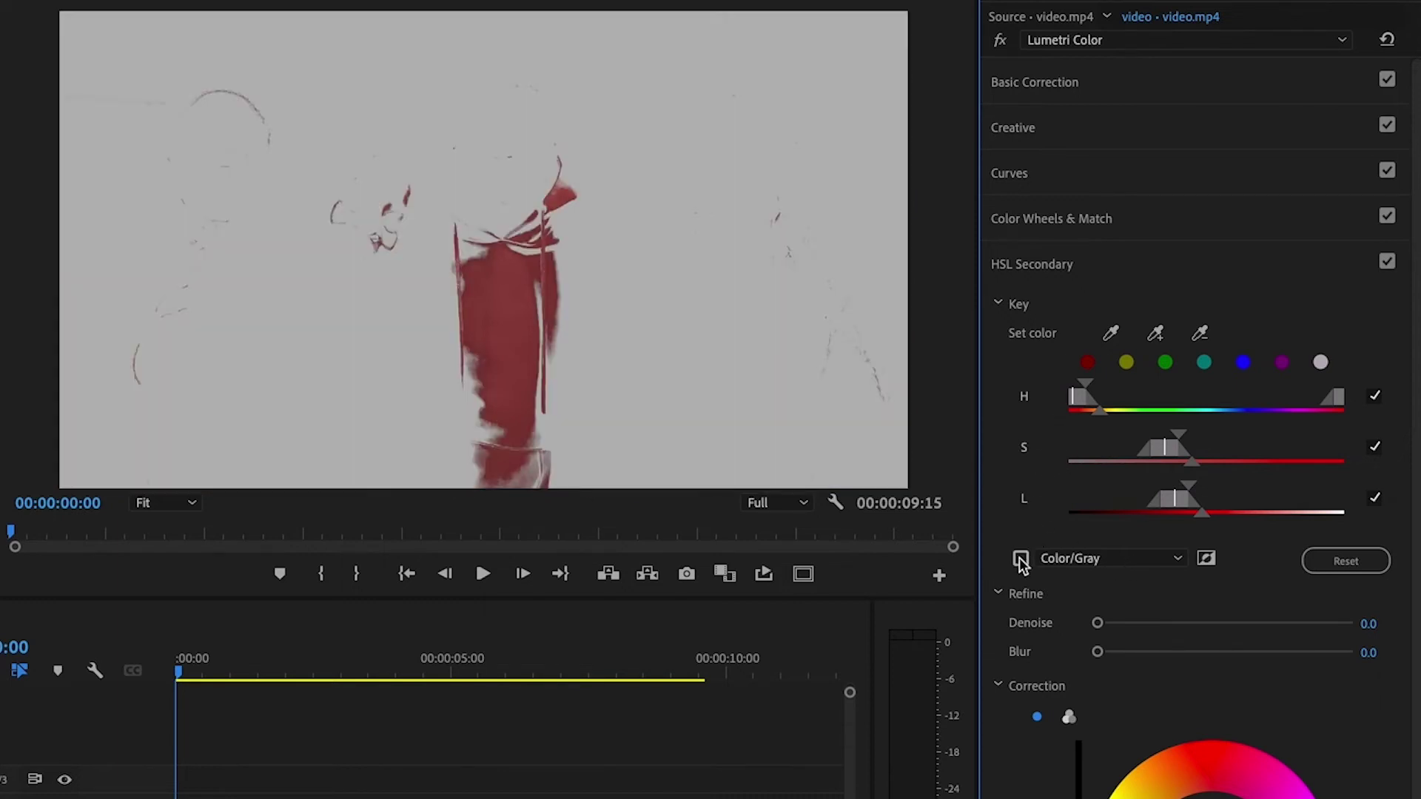
Step: Widen, then tighten the L range and softness so mainly the red hoodie stays keyed
drag(1202, 508, 1278, 509)
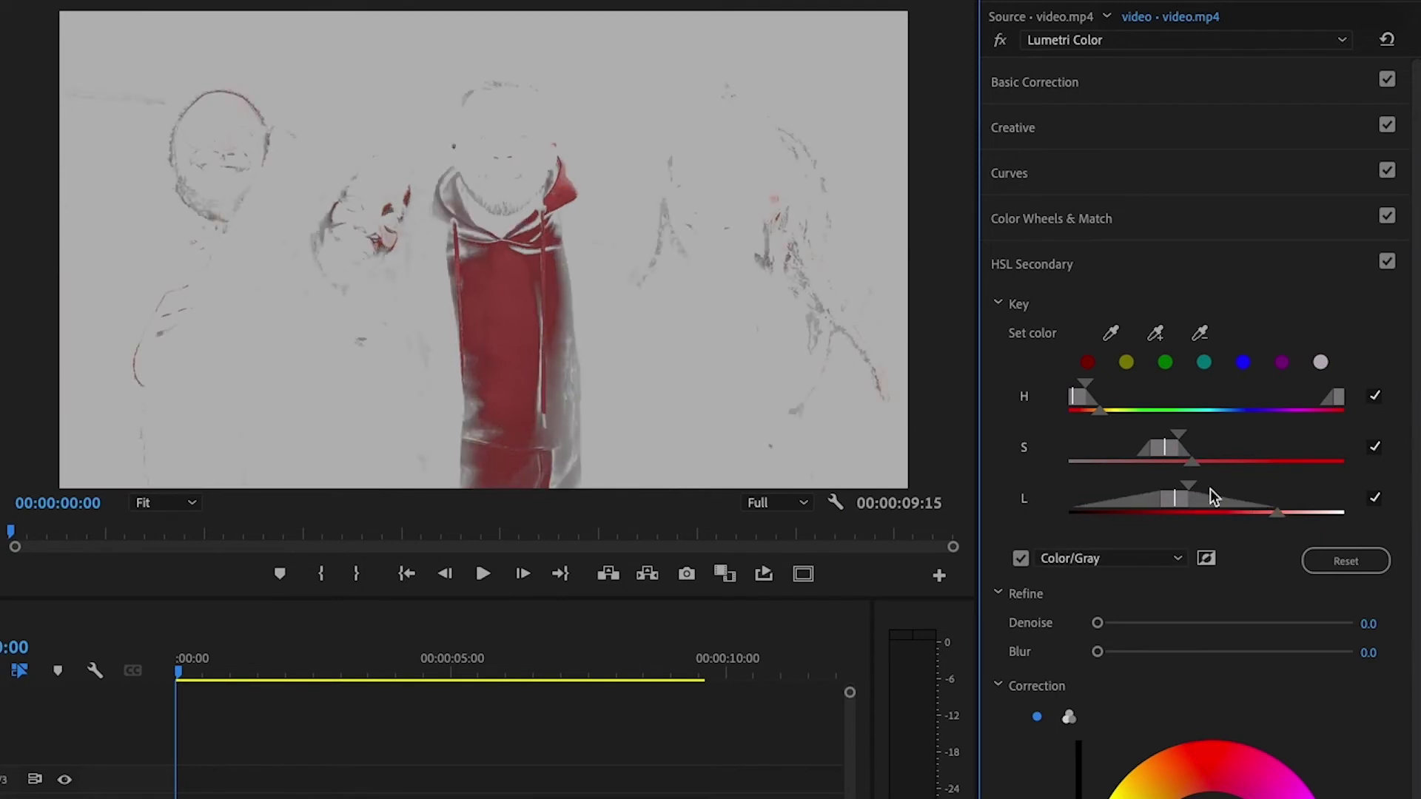
drag(1190, 488, 1209, 484)
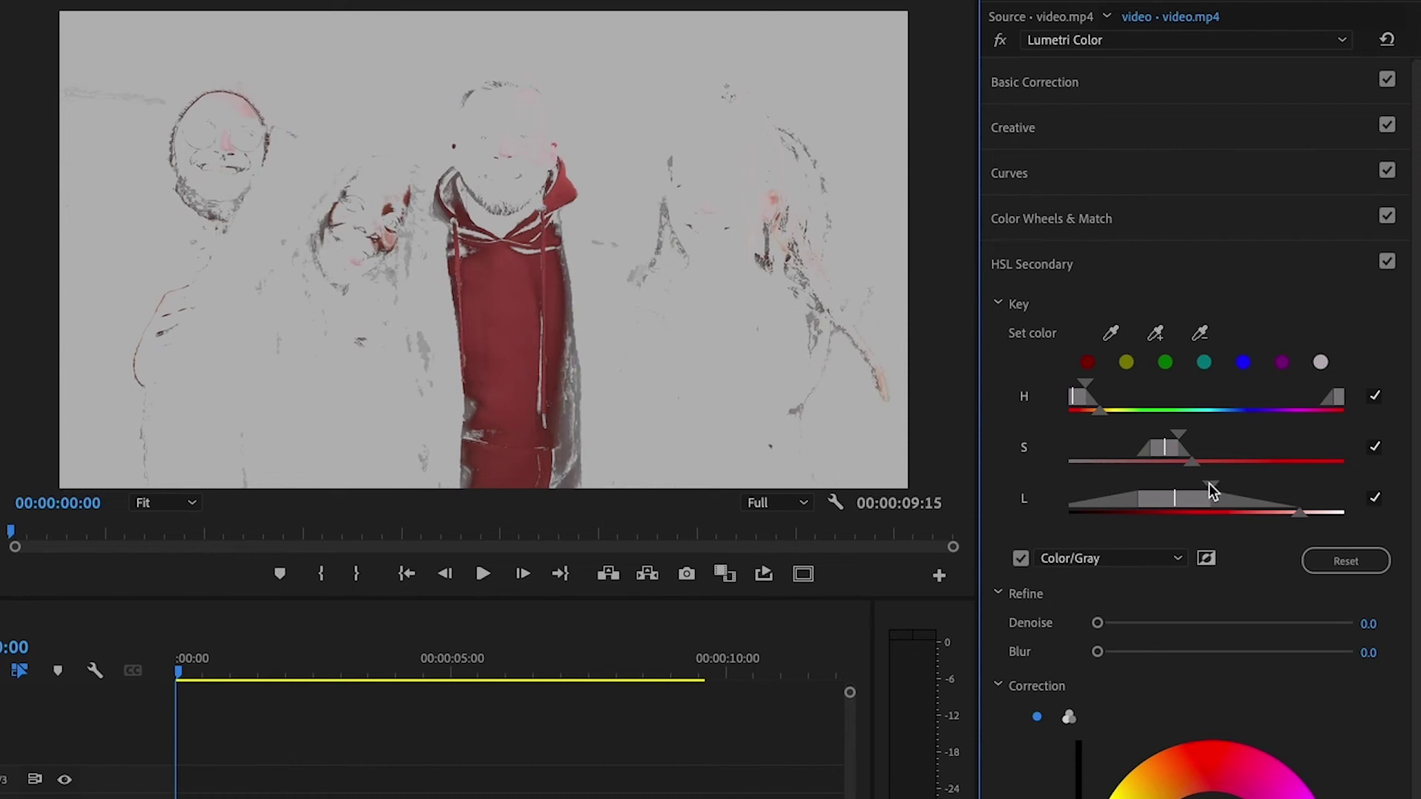
drag(1299, 513, 1238, 475)
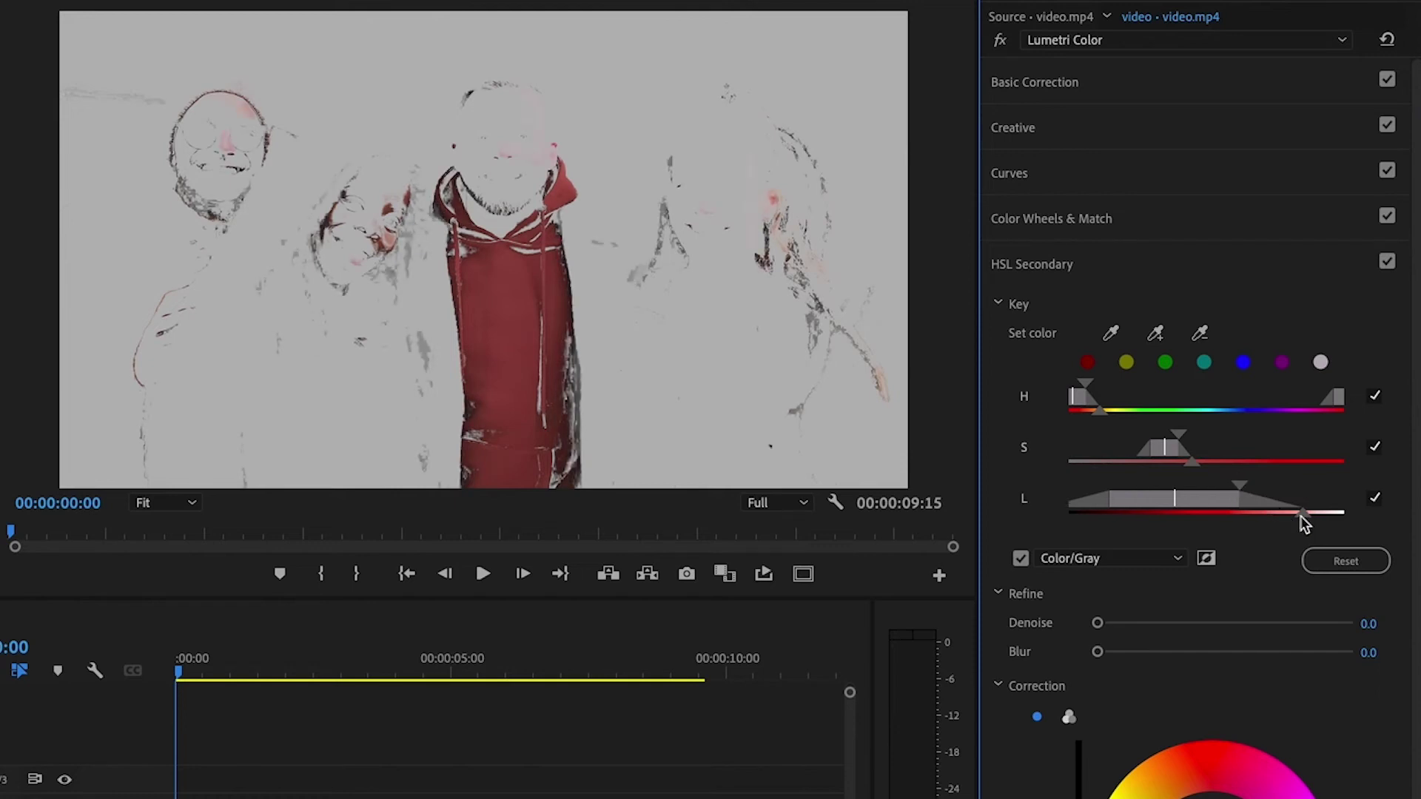
drag(1289, 517, 1283, 515)
drag(1240, 482, 1207, 479)
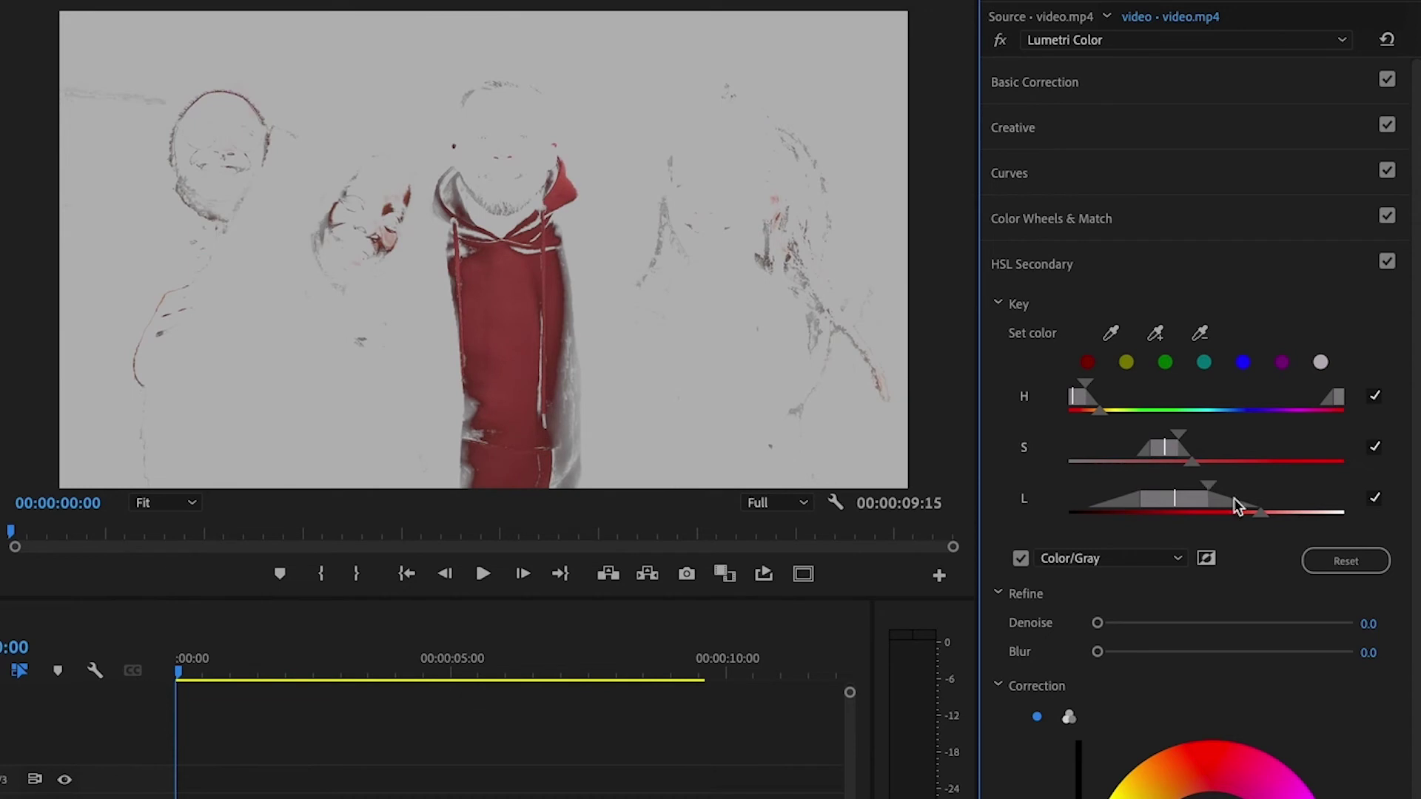
drag(1261, 512, 1248, 512)
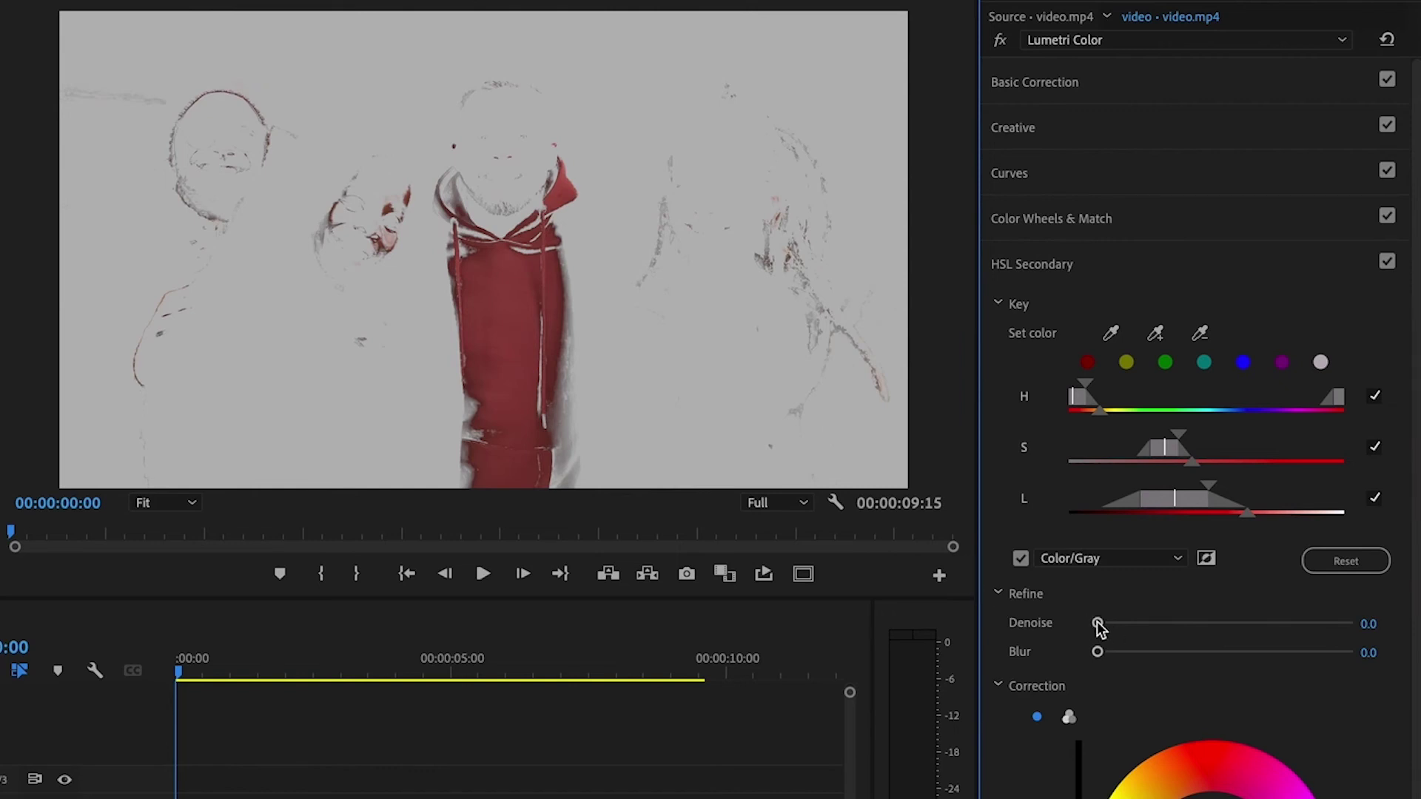
Step: Set Refine Denoise to 9.5 and Blur to 12.7, then uncheck Color/Gray
drag(1118, 617, 1205, 649)
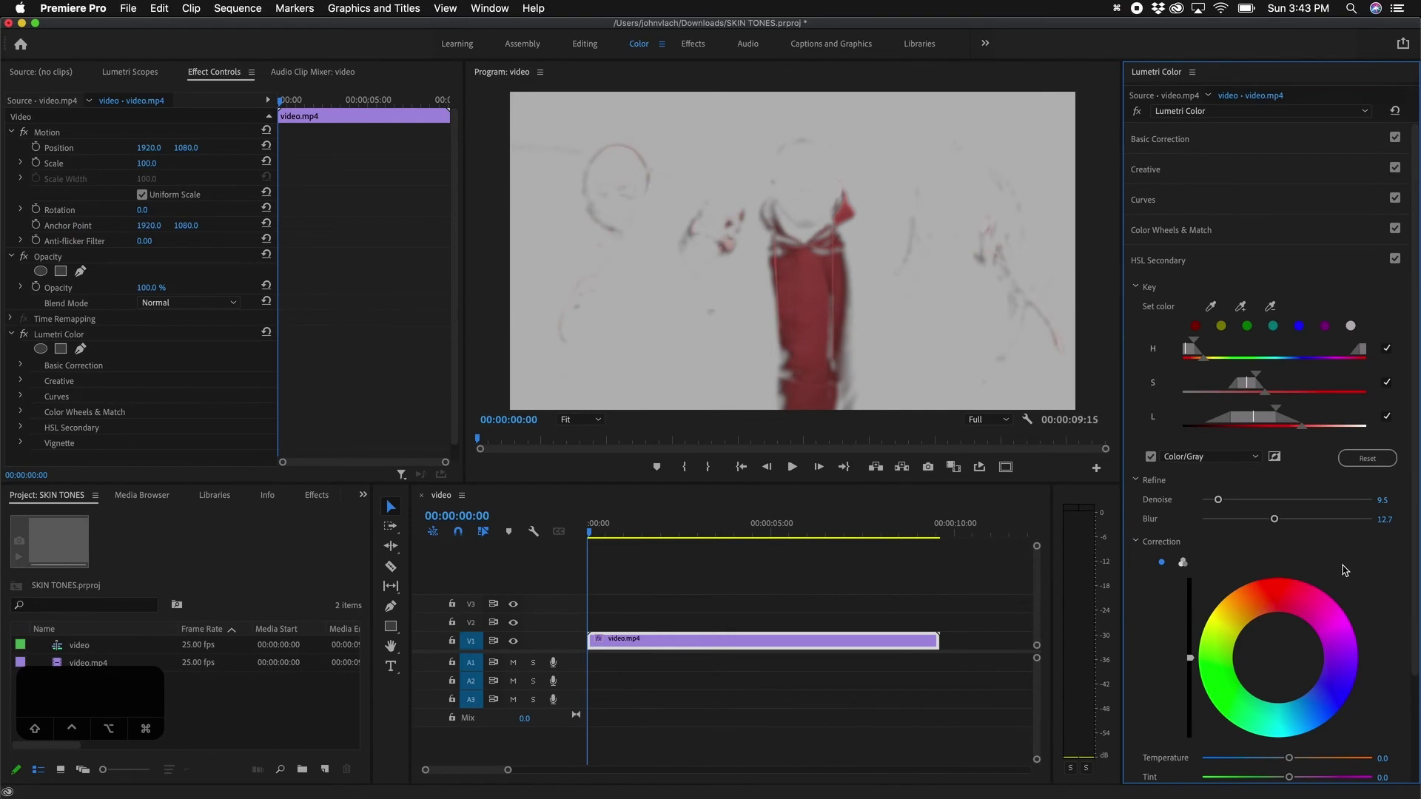
scroll(1313, 771, down, 2)
scroll(1345, 562, down, 1)
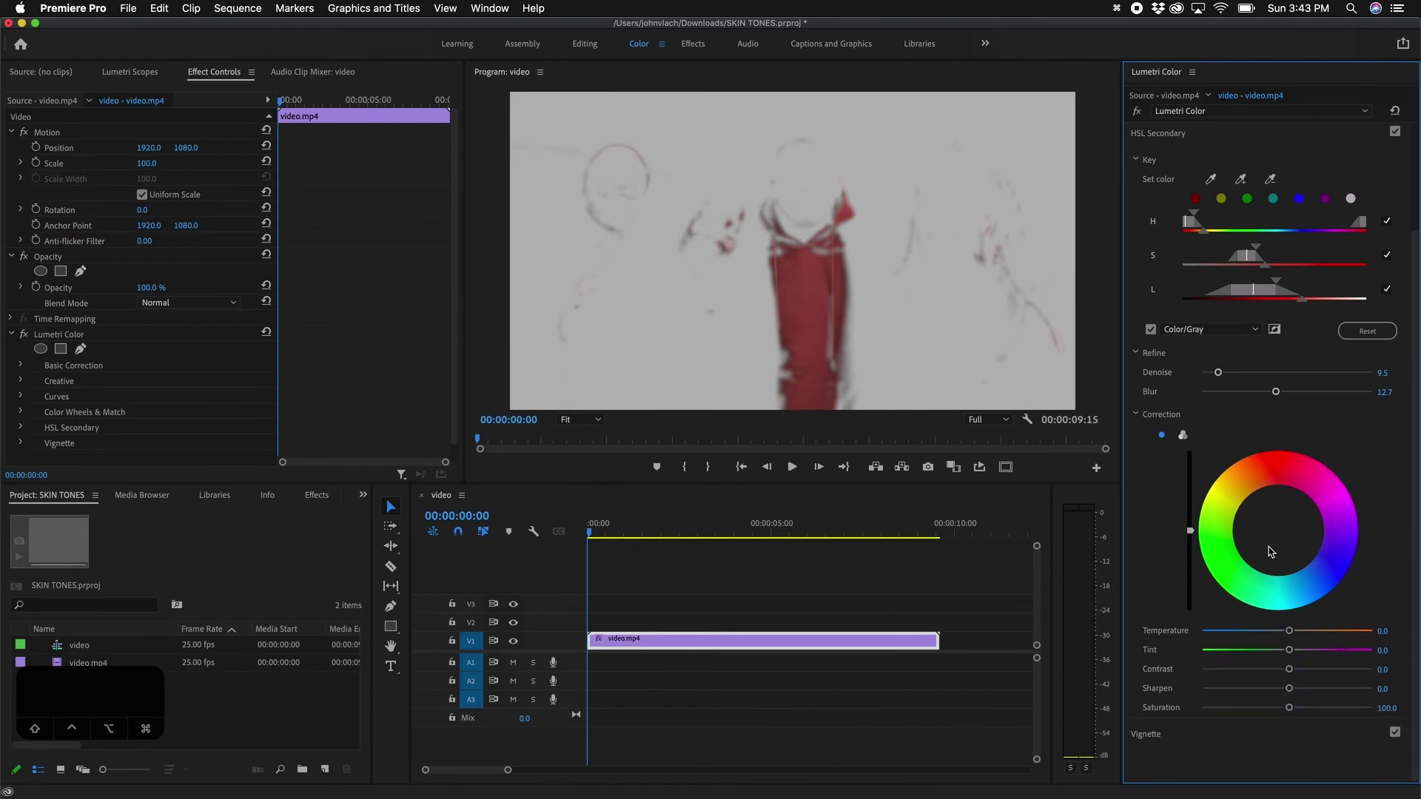
click(1150, 329)
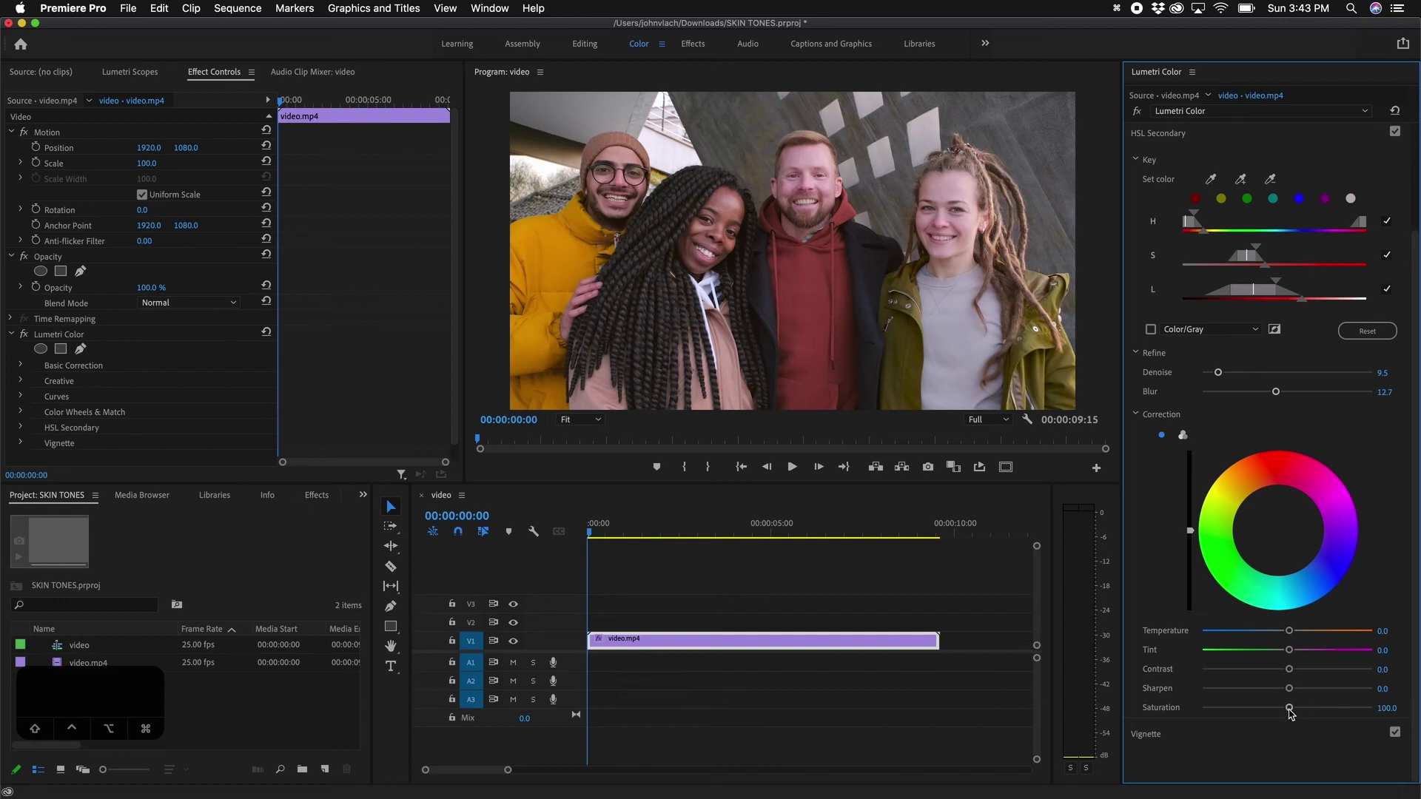
Step: Raise the HSL Secondary correction Saturation to 195.7, comparing with the correction off and on
drag(1290, 711, 1368, 689)
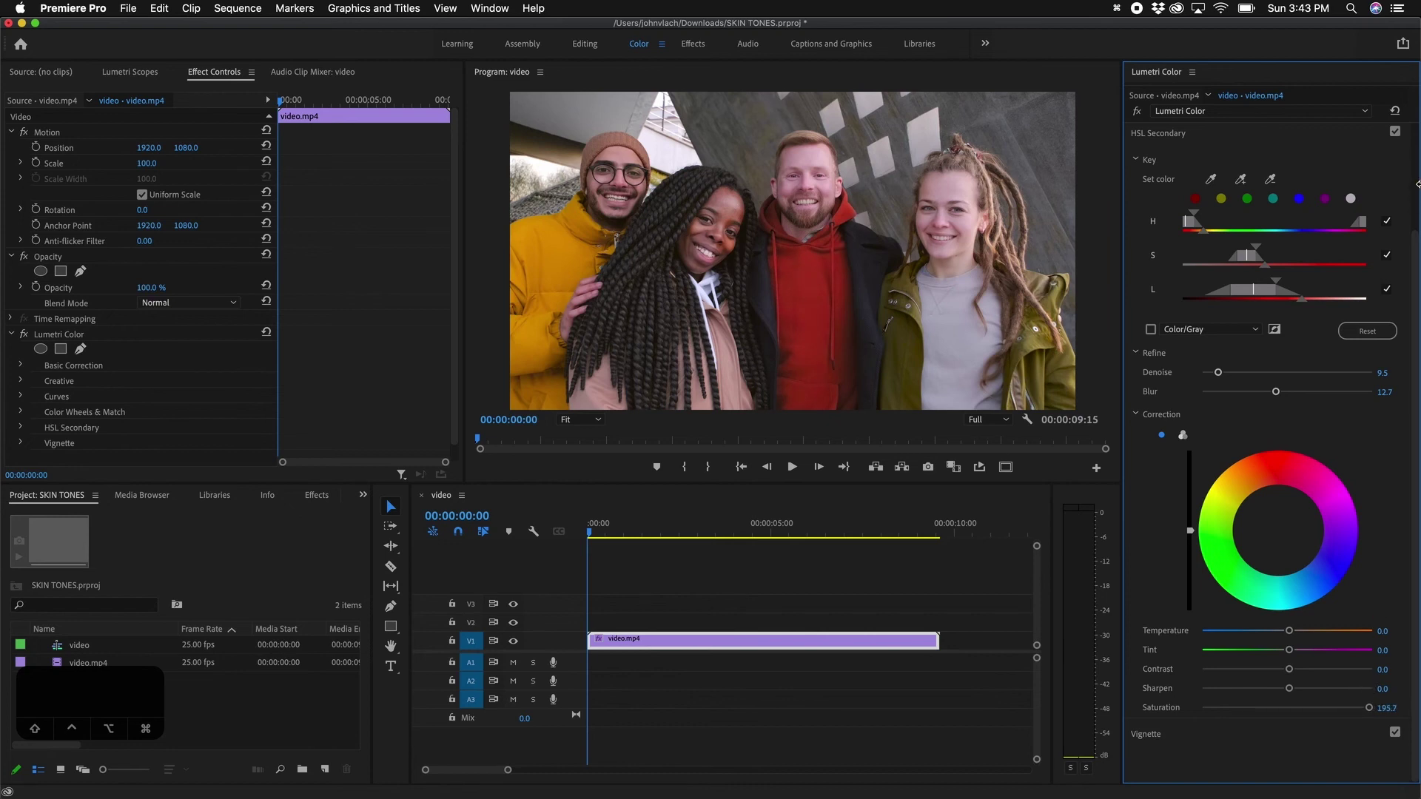
click(1396, 133)
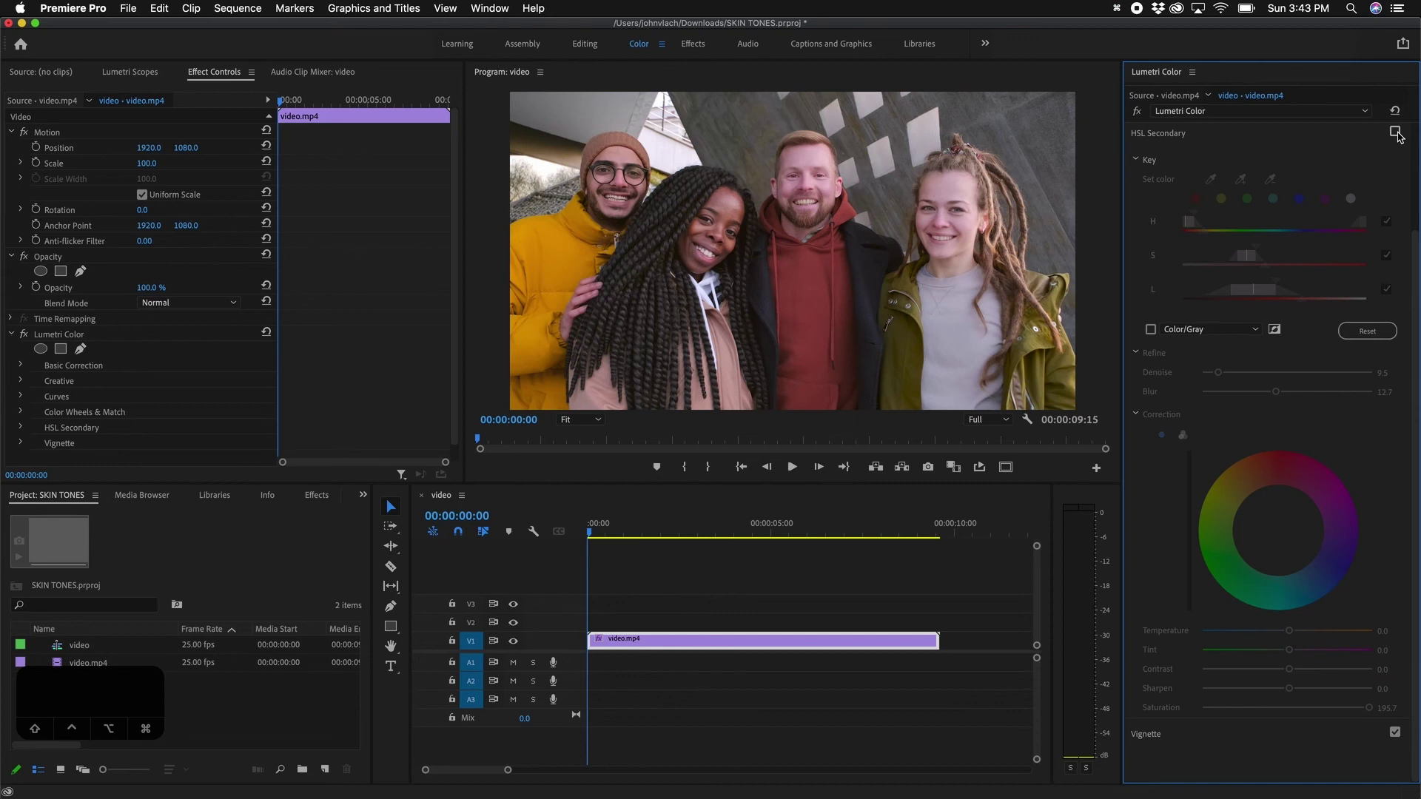
click(1395, 132)
click(1395, 133)
click(1395, 132)
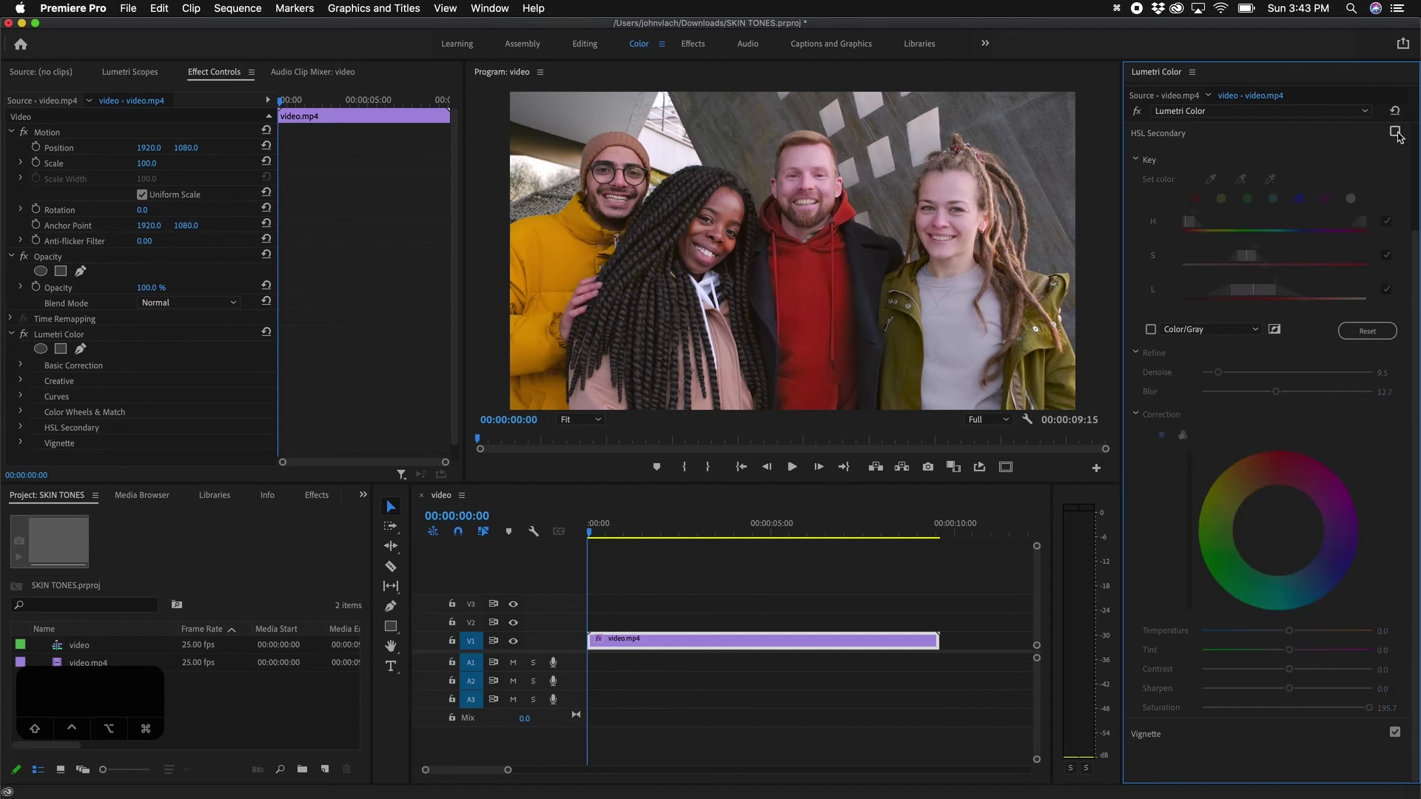
click(1395, 133)
click(1396, 132)
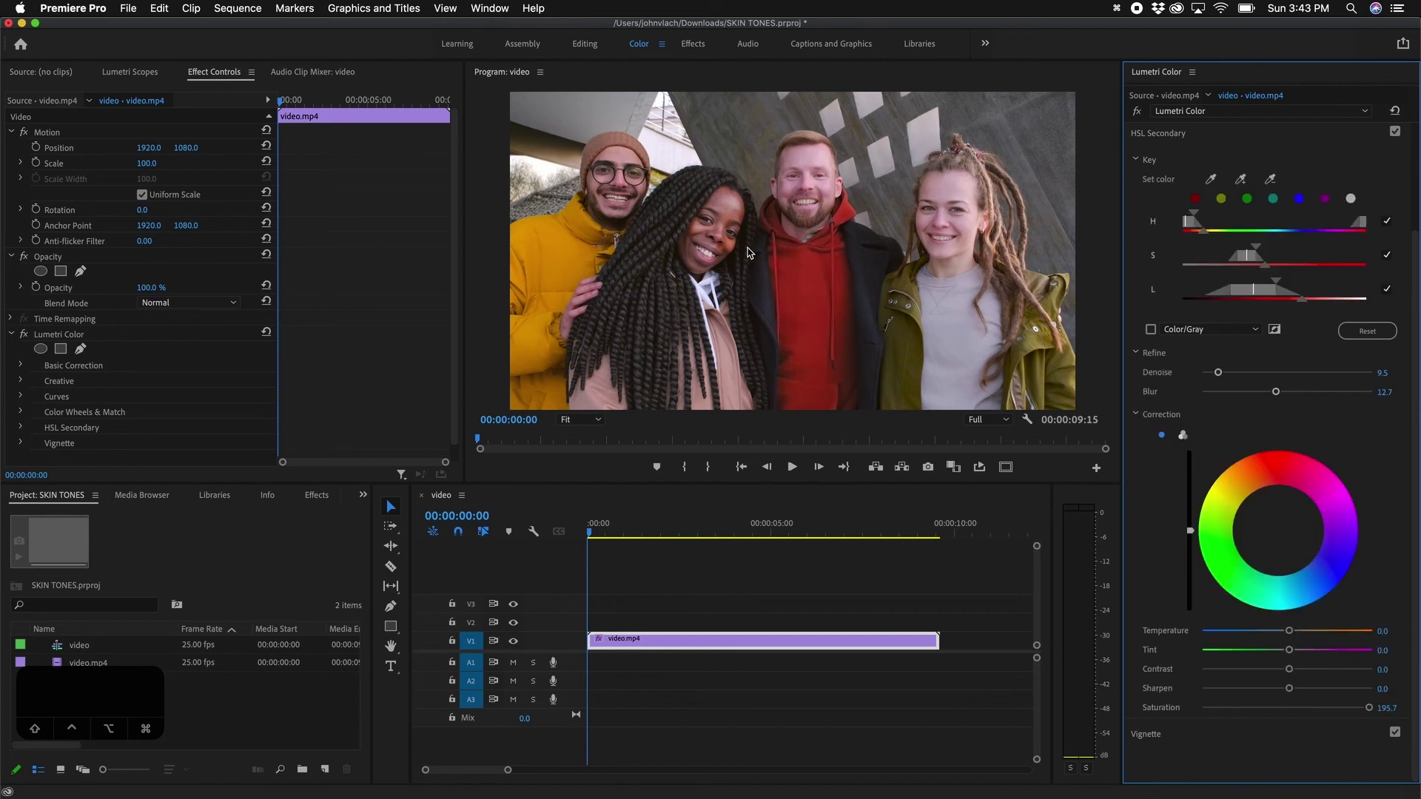